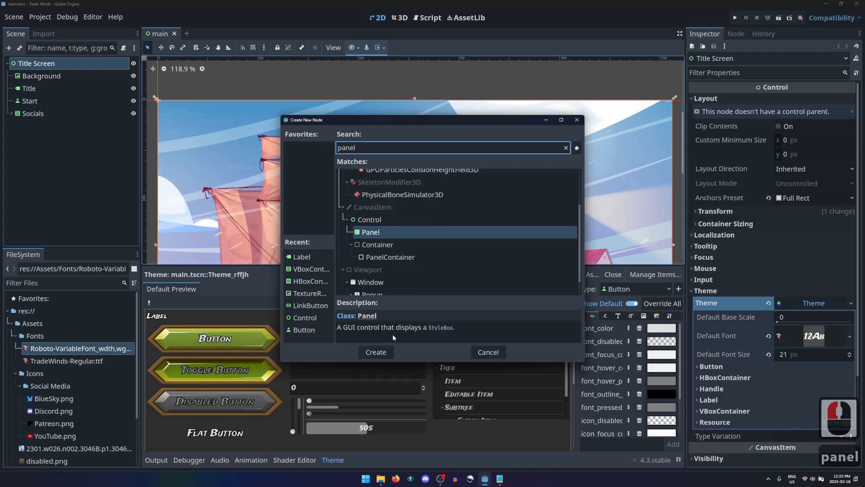
Step: Add a Panel node as a child of Title Screen and rename it Game
click(378, 352)
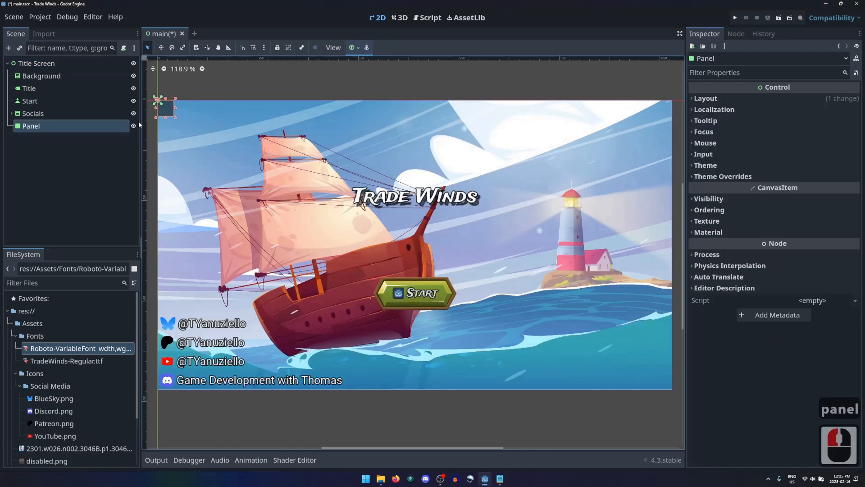
click(58, 124)
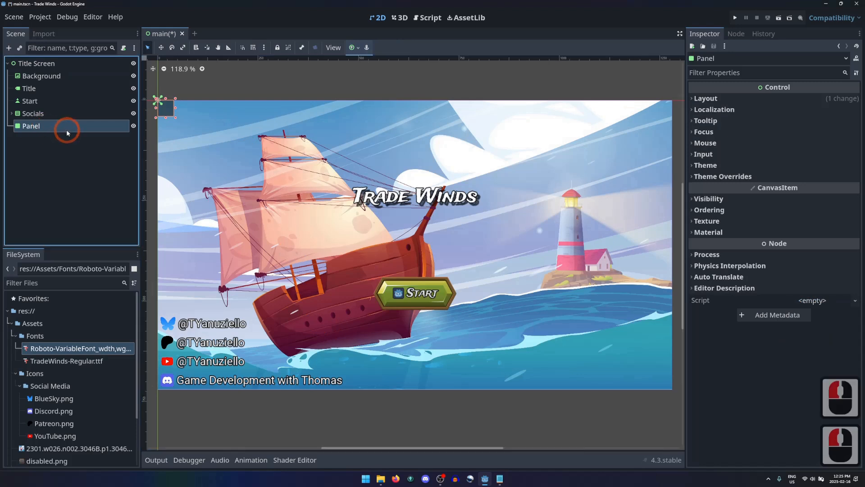
double_click(67, 130)
text(Game)
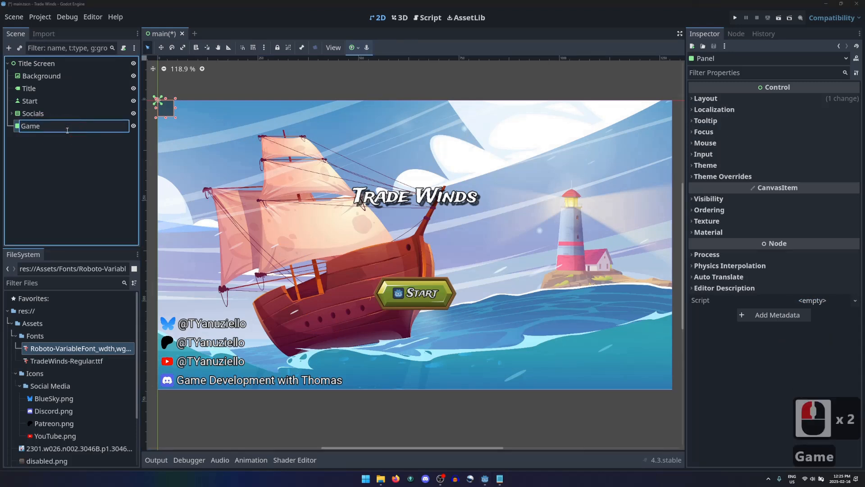
key(Return)
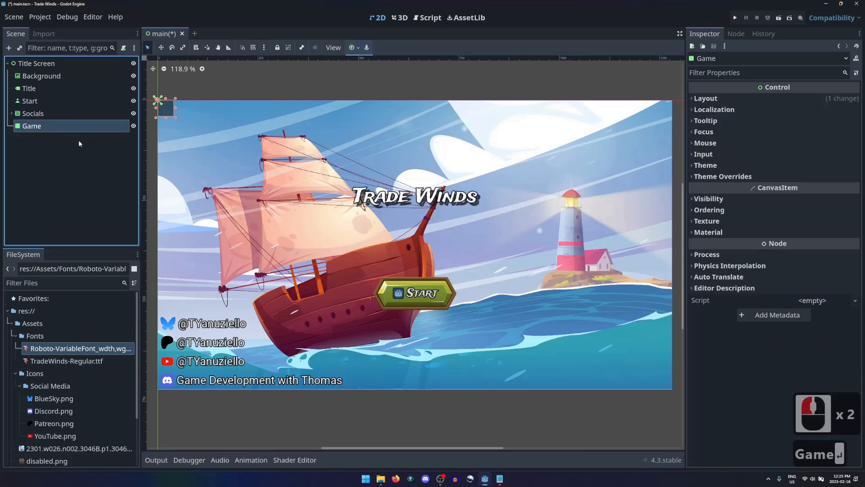
Step: Set the Game panel's layout mode to Anchors with the Full Rect anchors preset
click(725, 99)
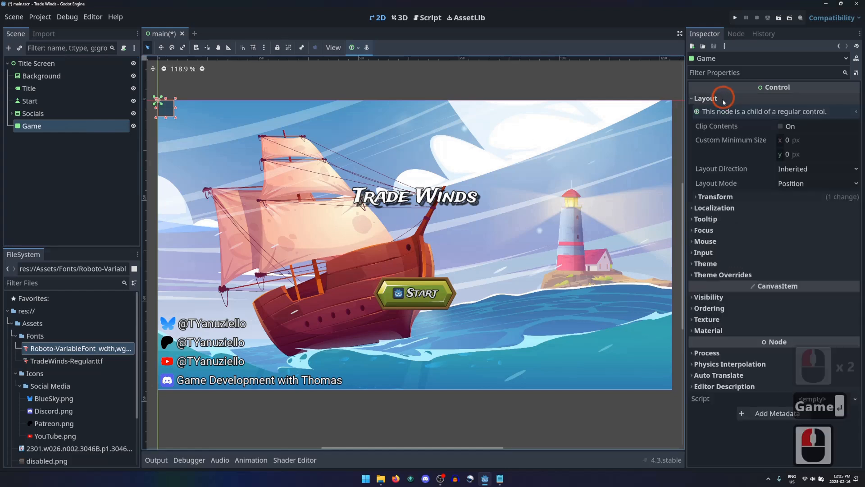
click(817, 183)
click(802, 209)
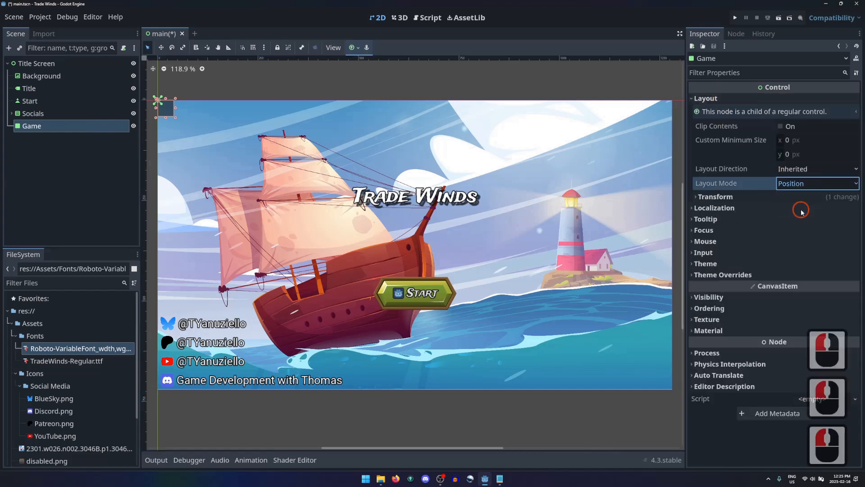
click(803, 198)
click(806, 228)
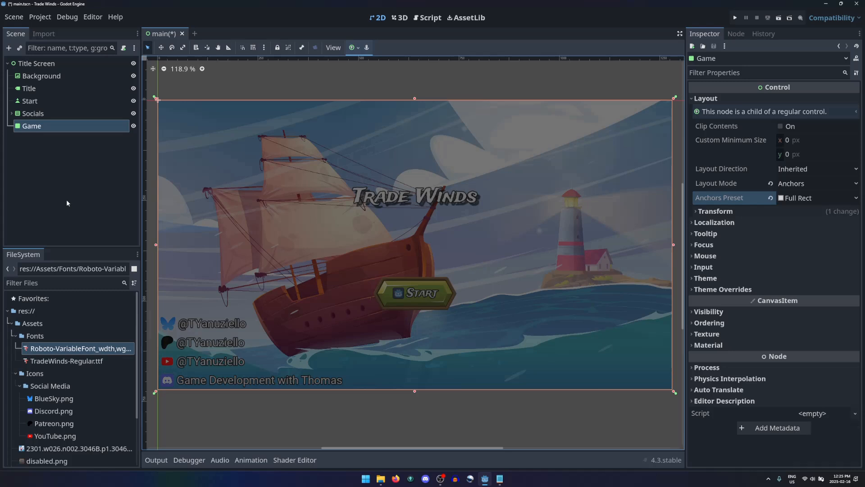
click(297, 281)
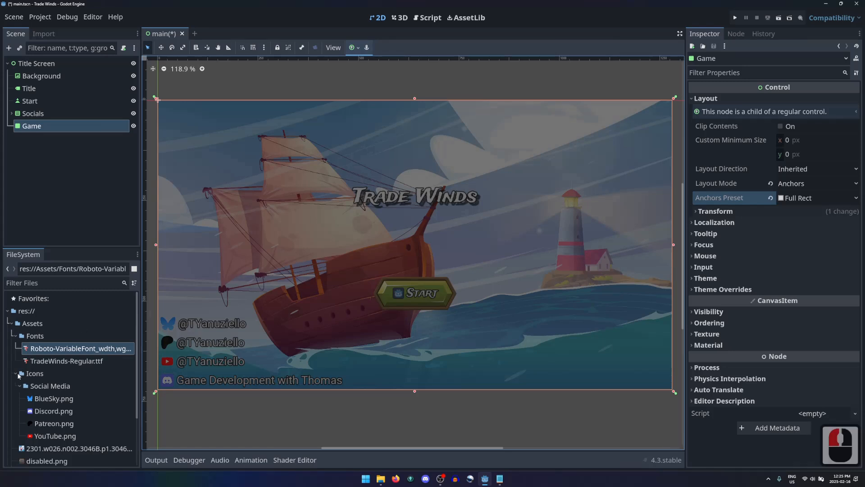
Step: Collapse the Icons folder and create a new folder named Styles inside Assets
click(15, 374)
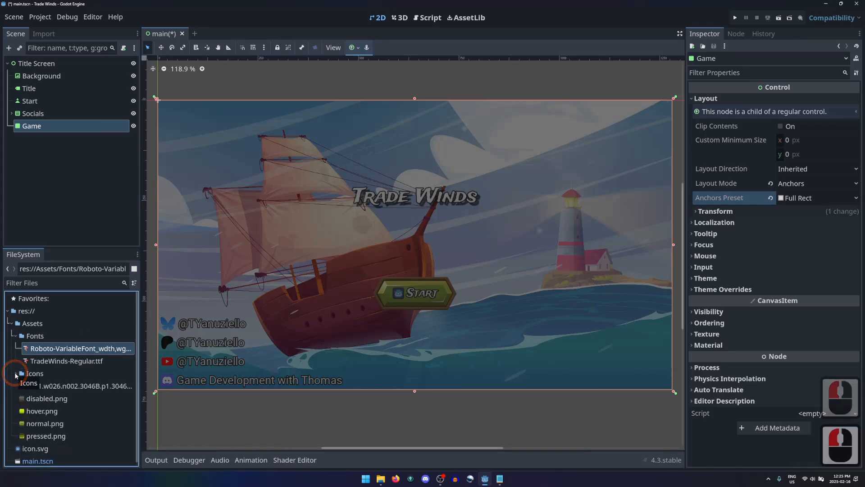
right_click(39, 329)
click(68, 291)
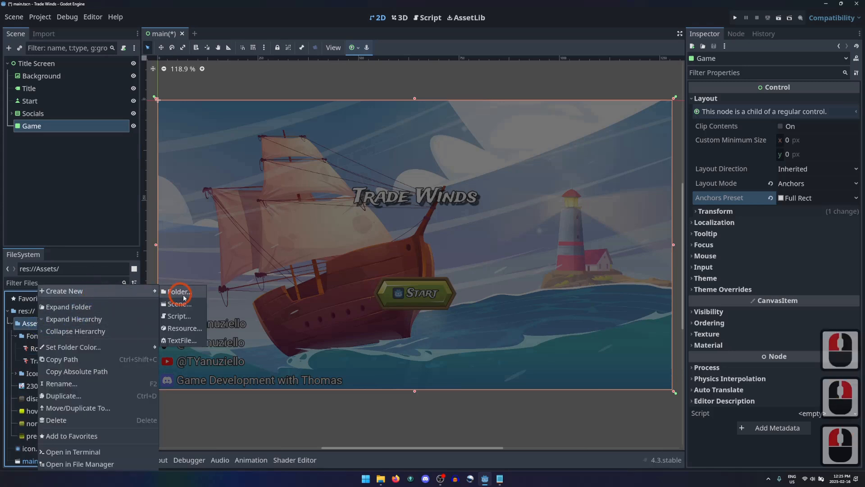
click(190, 294)
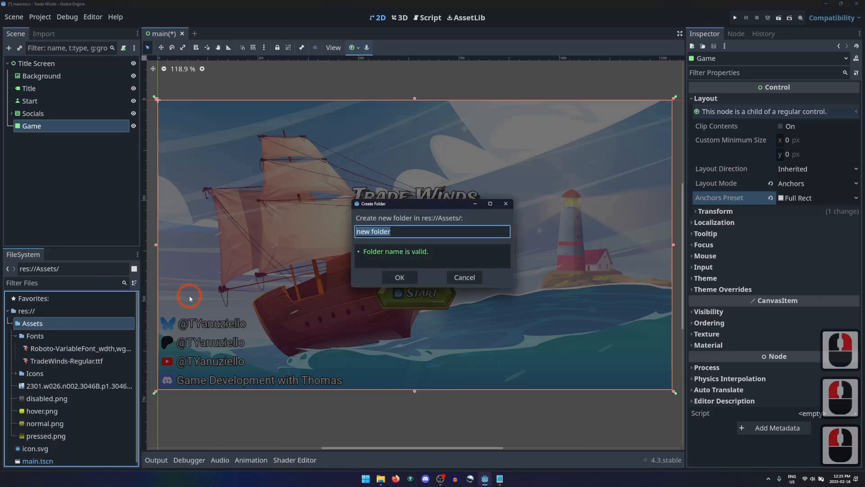
text(Styles)
key(Return)
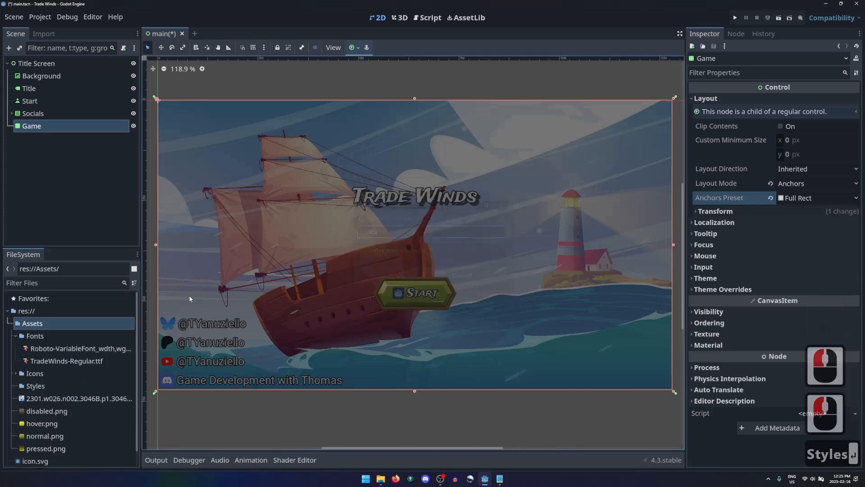
Step: Create a subfolder named Button inside the Styles folder
right_click(52, 386)
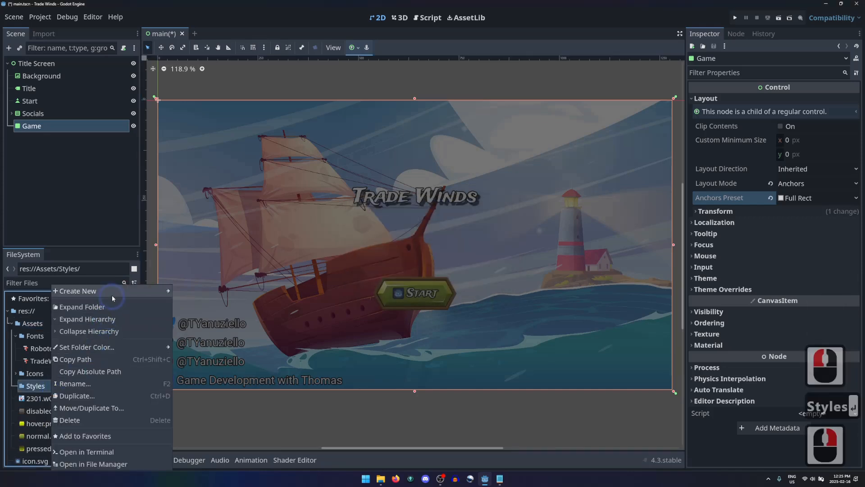
mouse_move(113, 291)
click(191, 293)
click(191, 293)
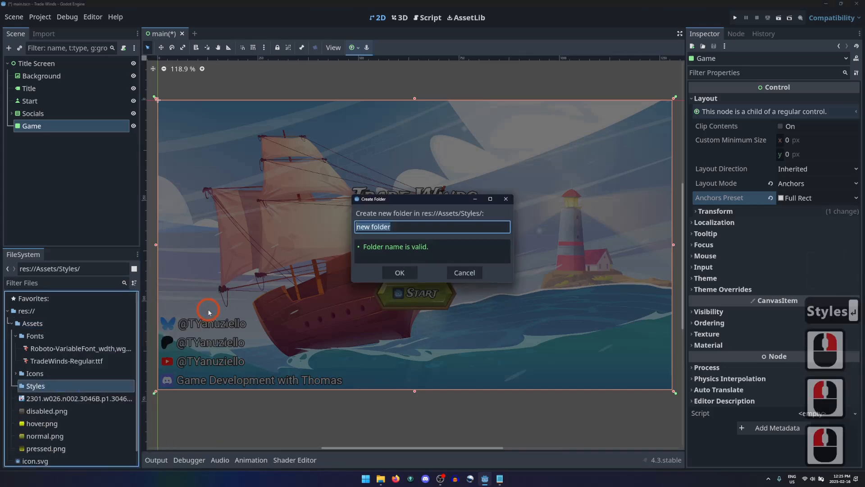
text(Button)
key(Return)
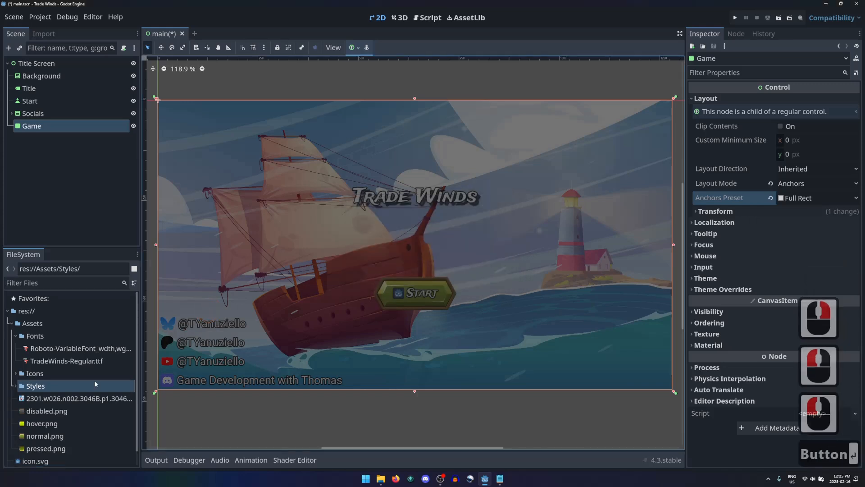
Step: Move disabled.png, hover.png, normal.png and pressed.png from Assets into the Styles/Button folder
double_click(36, 386)
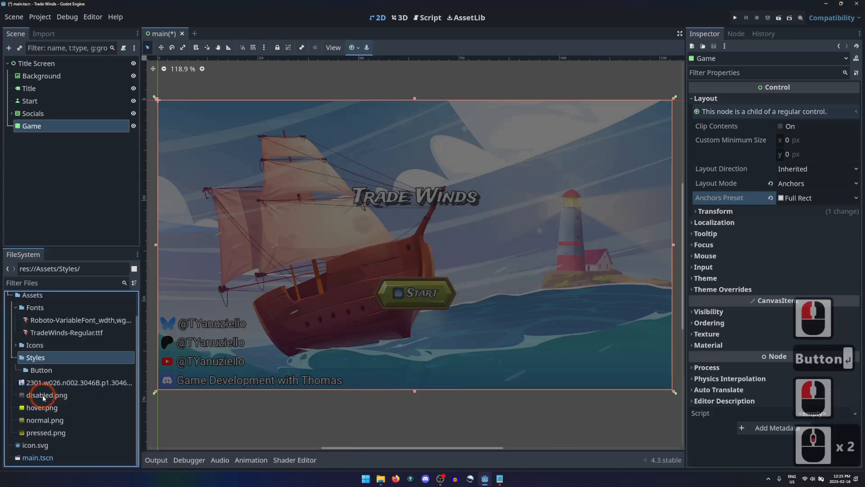
click(43, 394)
shift+click(42, 432)
drag(44, 407, 40, 370)
Step: Create a subfolder named Panel inside the Styles folder
right_click(30, 386)
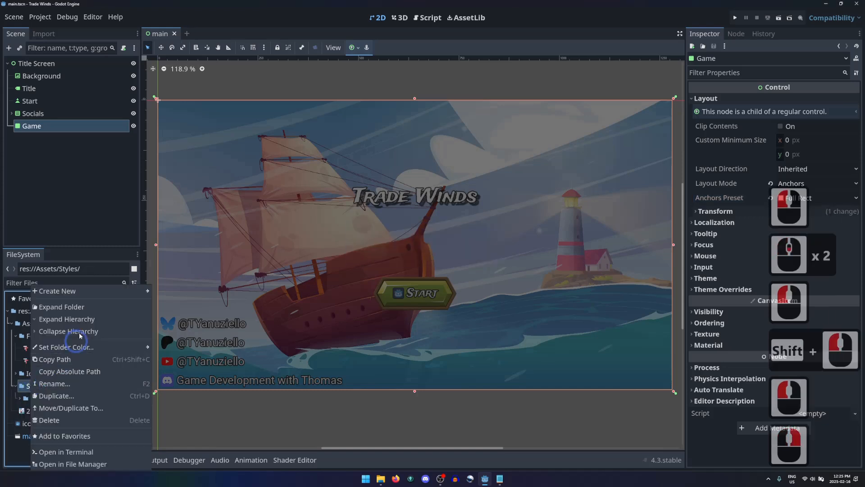
mouse_move(68, 288)
click(179, 294)
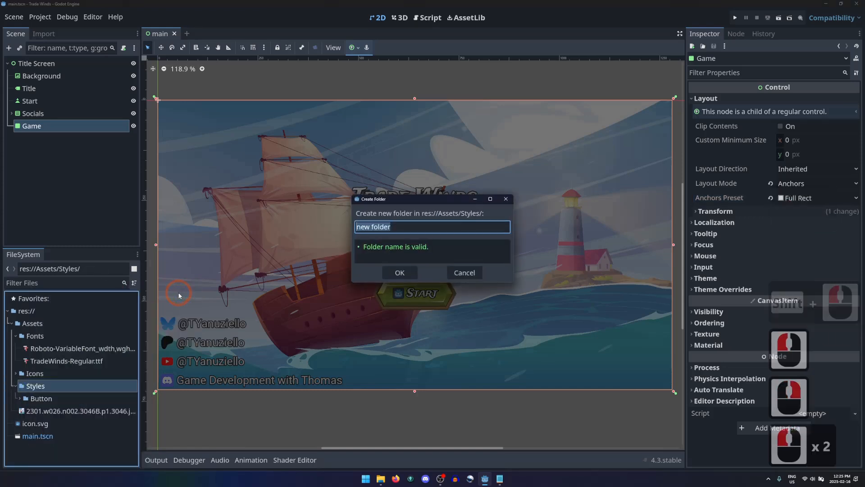
text(Panel)
key(Return)
Step: Import all four images from the Panel Styles folder in File Explorer into Styles/Panel and expand that folder
click(40, 410)
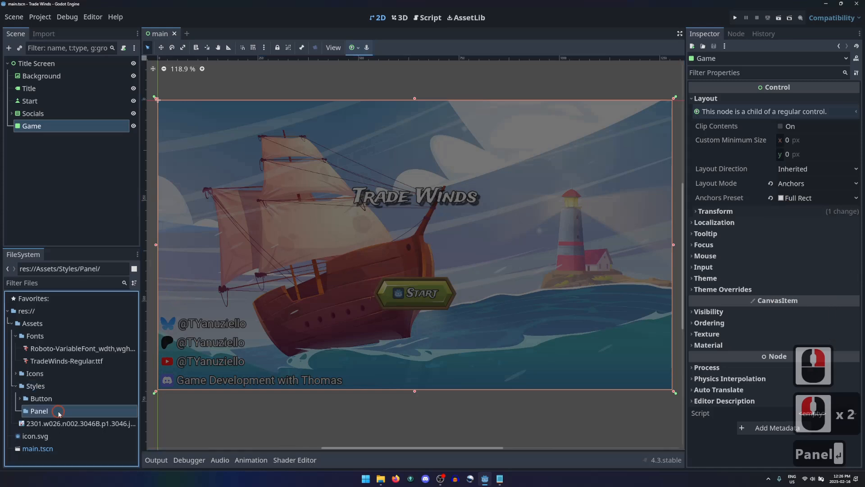
click(381, 479)
drag(539, 270, 48, 412)
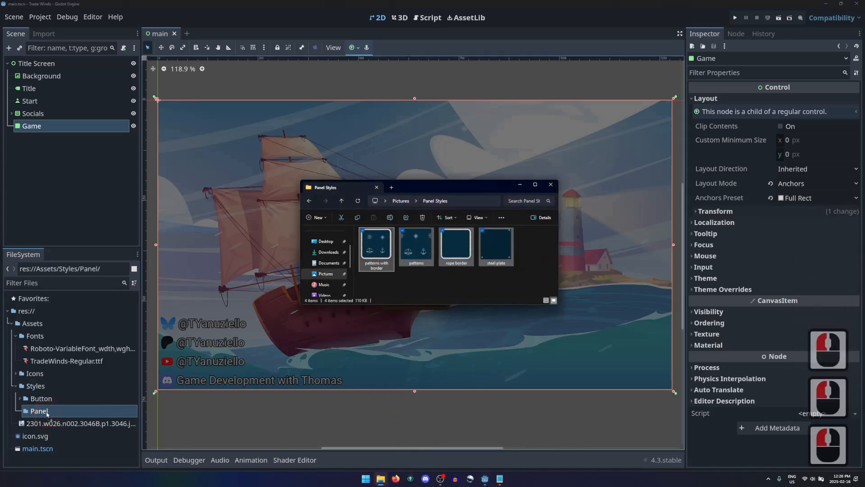
click(19, 410)
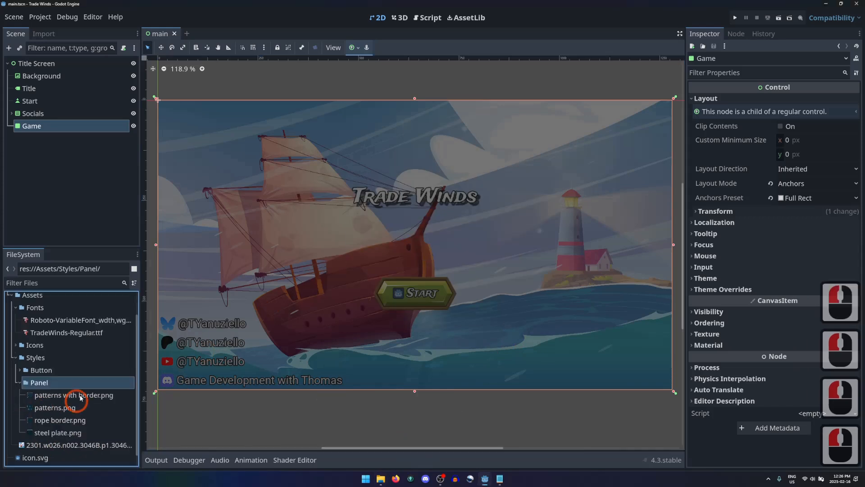
Step: Add the Panel item type to the Title Screen node's theme
click(56, 62)
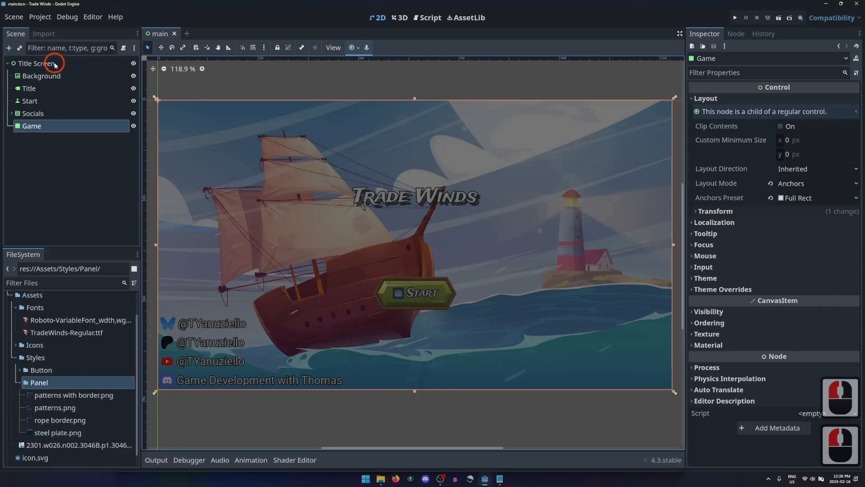
click(679, 289)
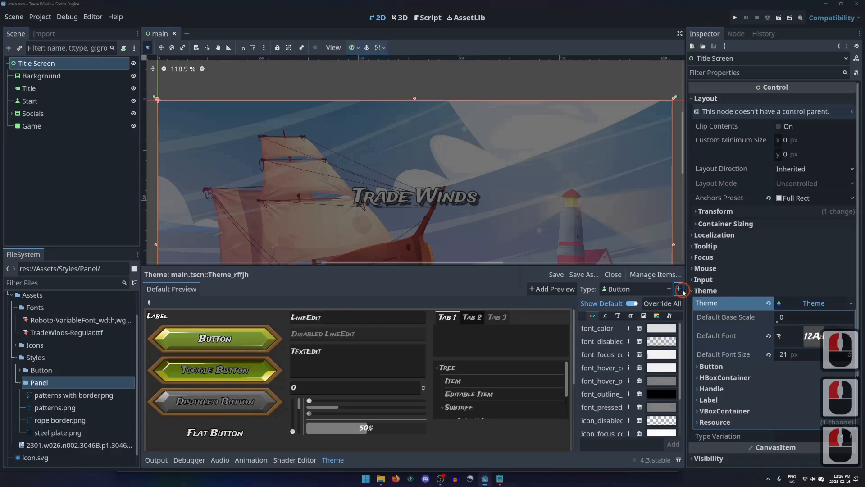
text(panel)
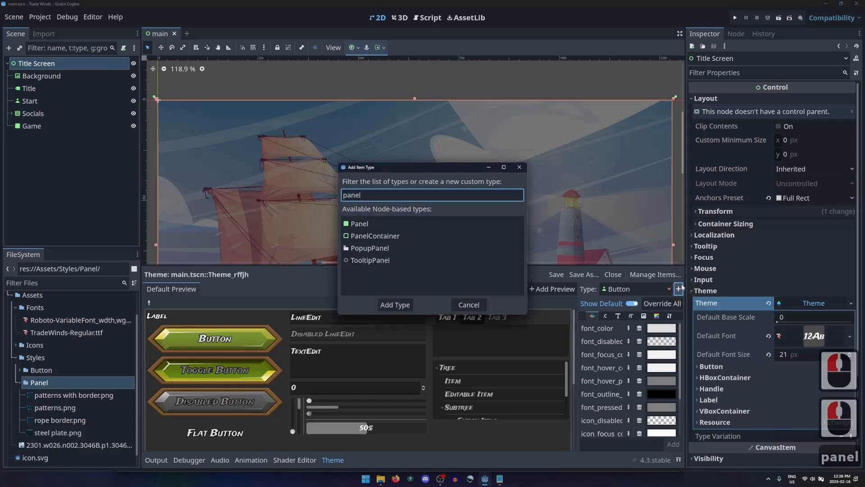
click(374, 224)
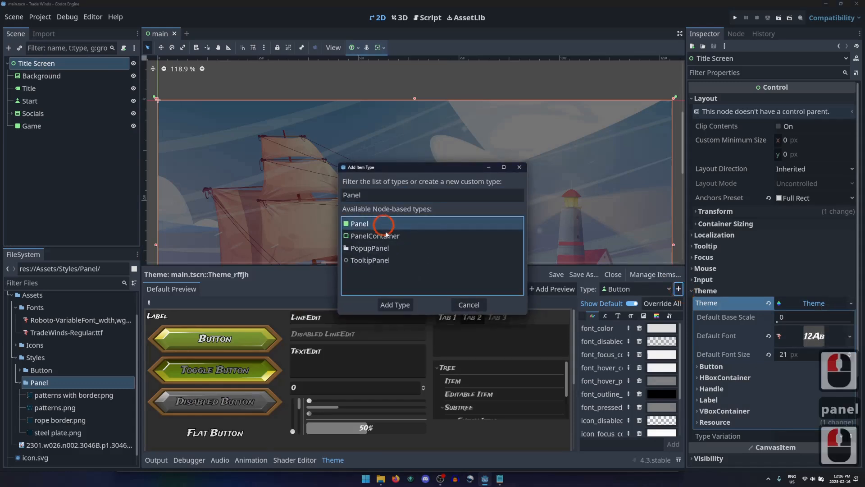
click(394, 305)
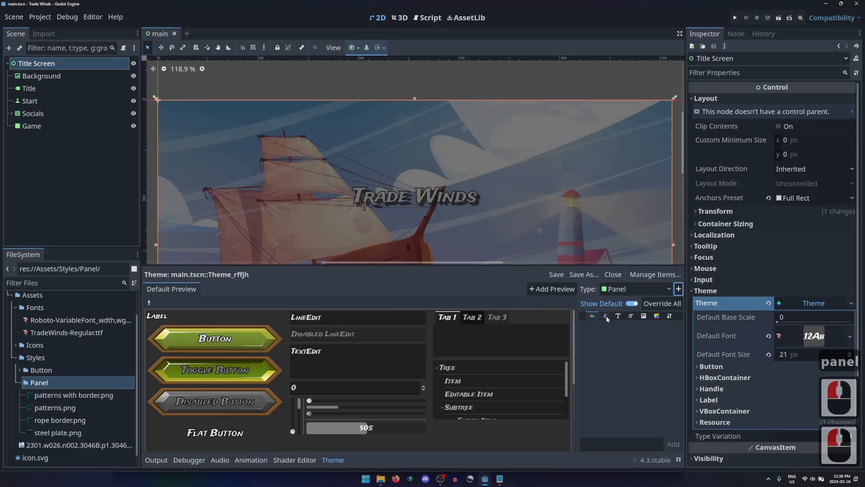
Step: Override the theme's panel style for the Panel type with a new StyleBoxTexture
click(656, 316)
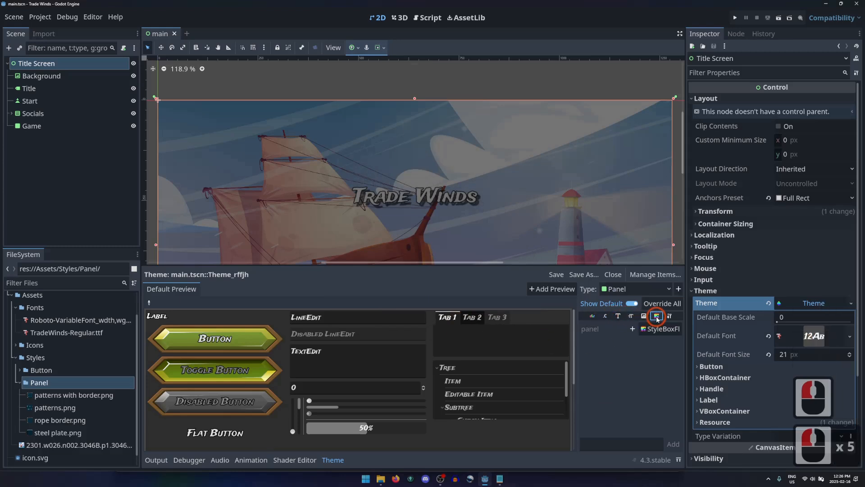
click(633, 330)
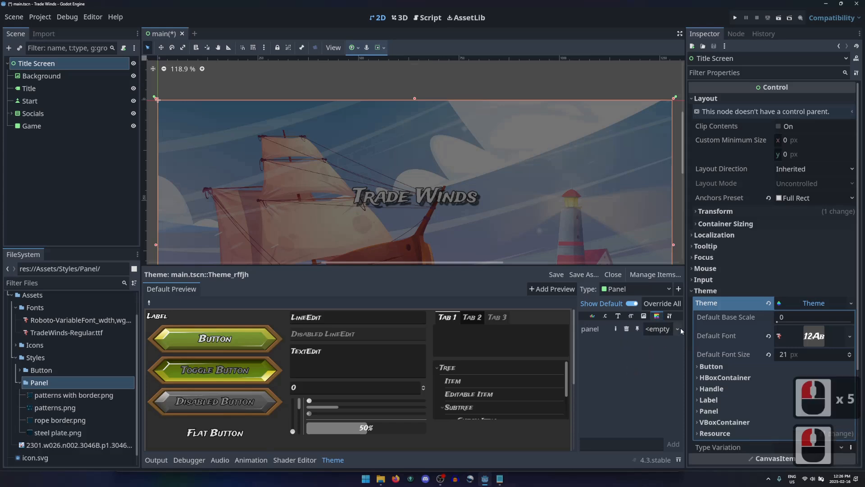
click(677, 329)
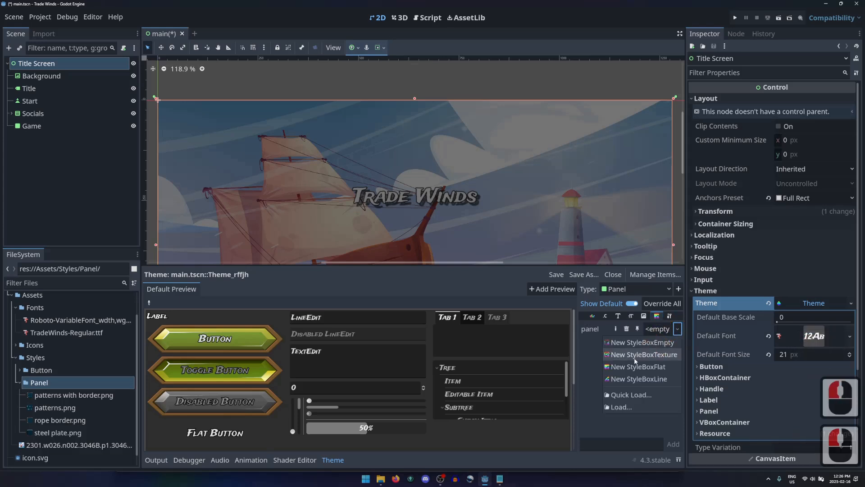
click(664, 354)
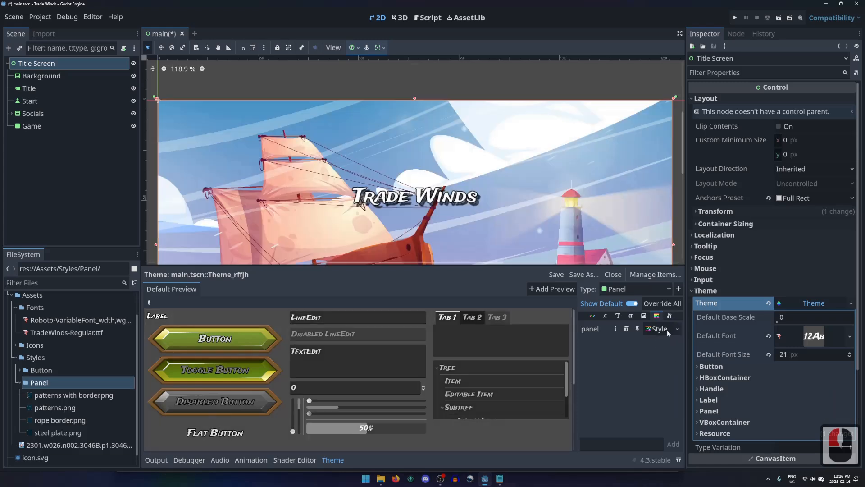
Step: Assign patterns.png as the texture of the panel's StyleBoxTexture
click(667, 329)
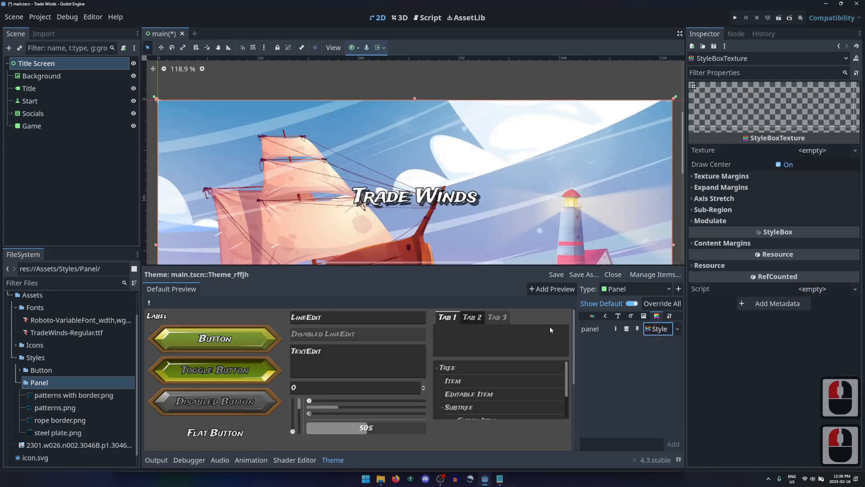
drag(42, 409, 811, 151)
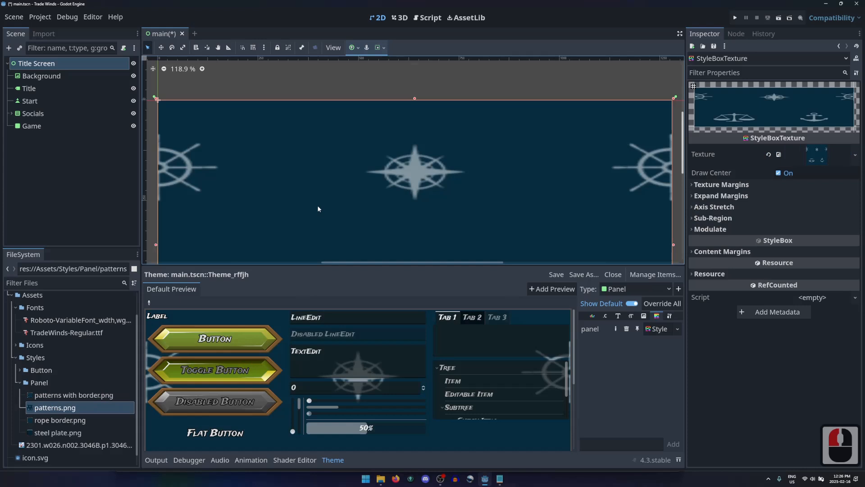
scroll(305, 199, down, 11)
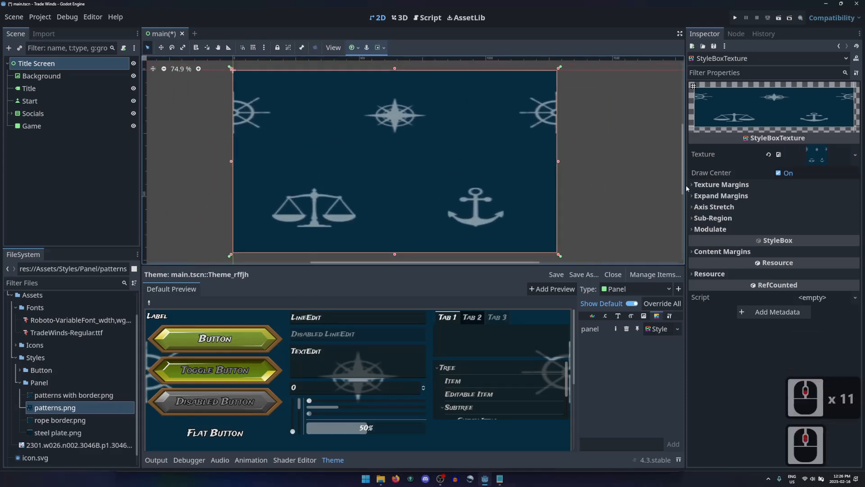
Step: Set the style box's horizontal axis stretch to Tile
click(696, 206)
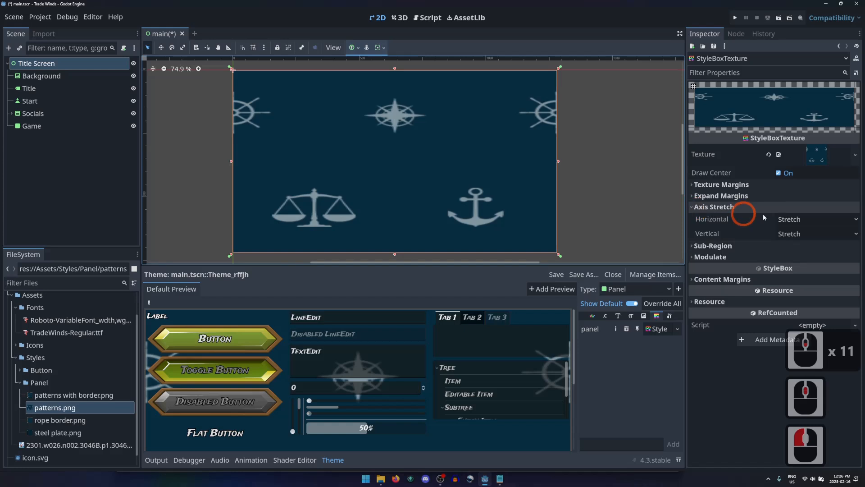
click(802, 219)
click(791, 245)
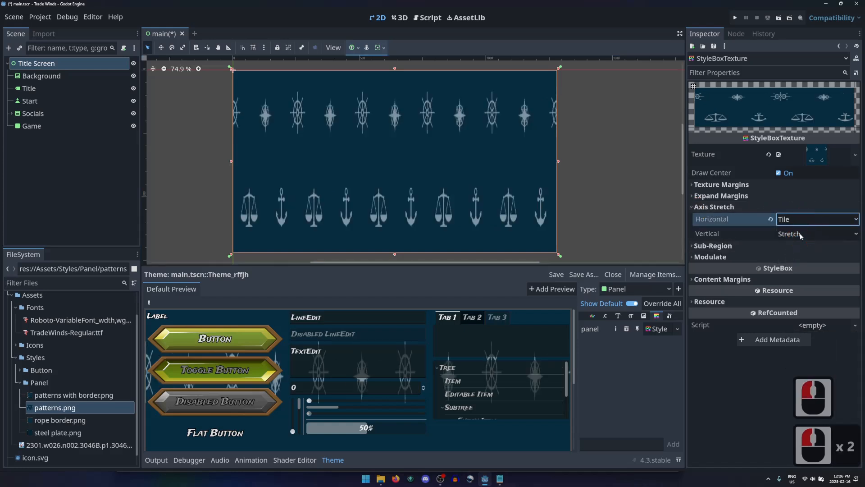
Step: Try Tile for the style box's vertical axis stretch, and set both the horizontal and vertical axis stretch to Tile Fit
click(798, 234)
click(791, 260)
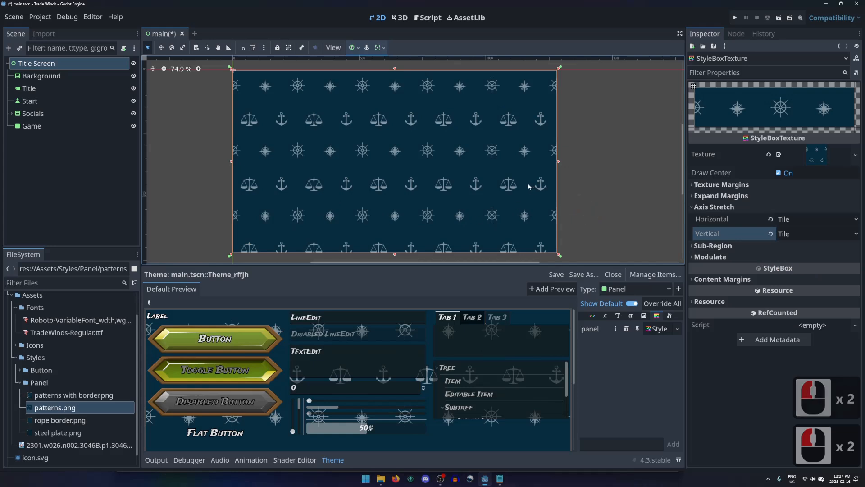
click(820, 220)
click(795, 258)
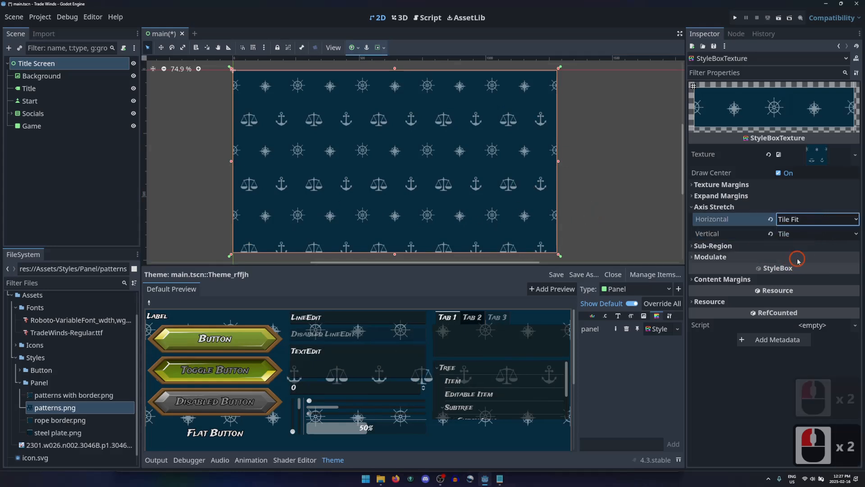
click(802, 234)
click(795, 271)
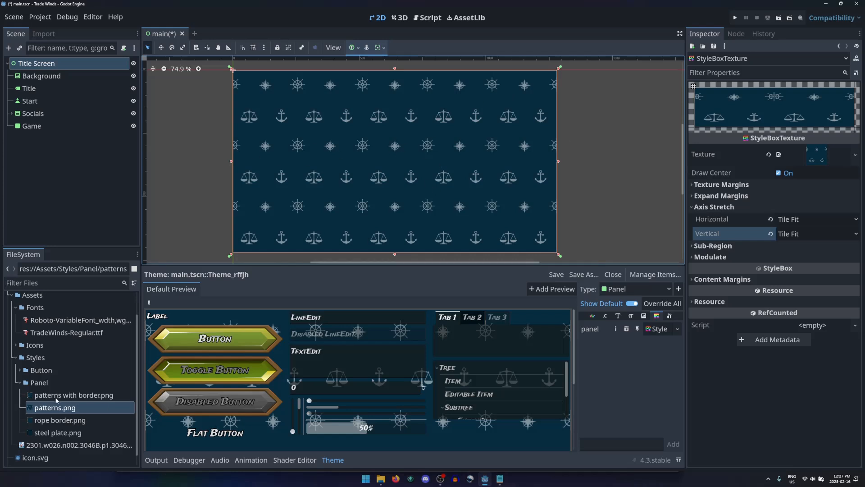
Step: Assign rope border.png as the style box's texture and set its left, top, right and bottom texture margins to 35 px
drag(43, 424, 824, 155)
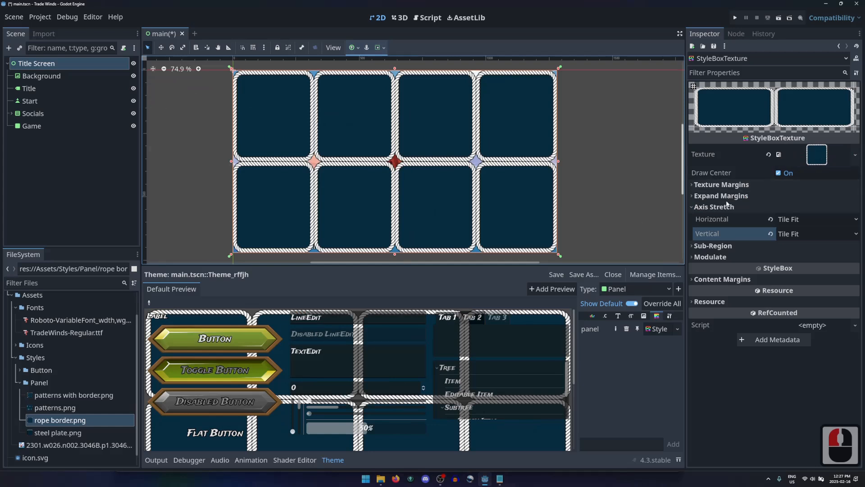
click(707, 188)
click(797, 197)
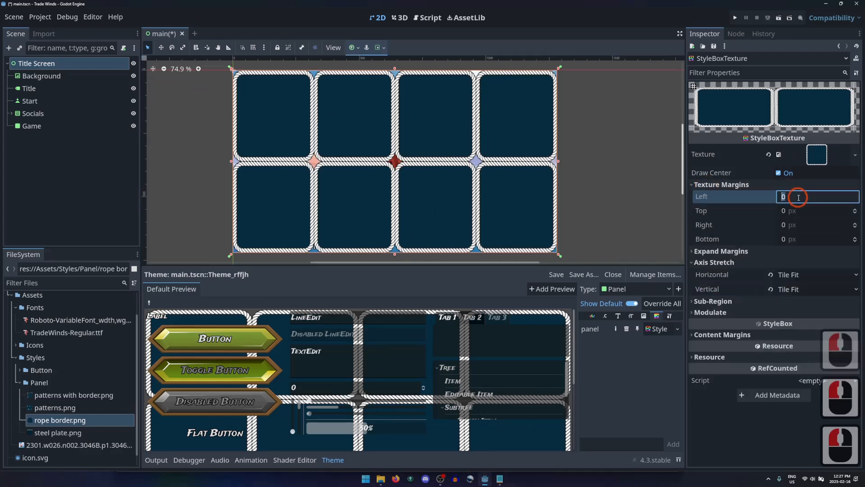
text(35)
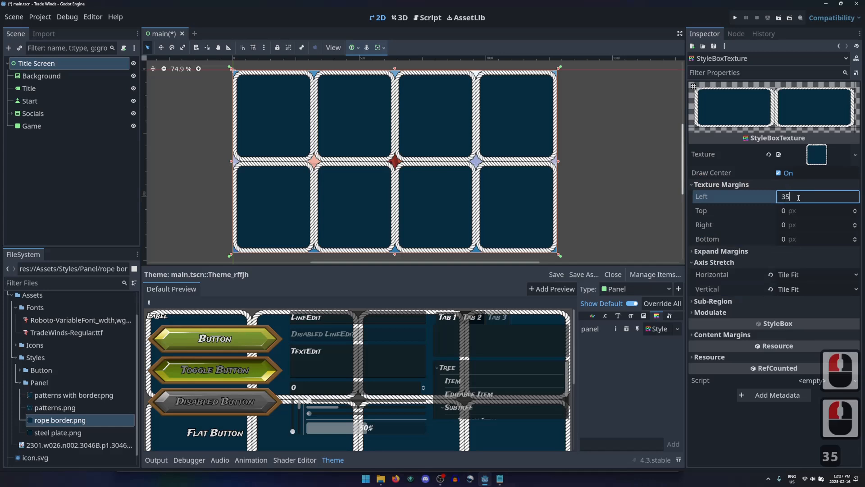
key(Tab)
text(35)
key(Tab)
text(35)
key(Tab)
key(Tab)
text(35)
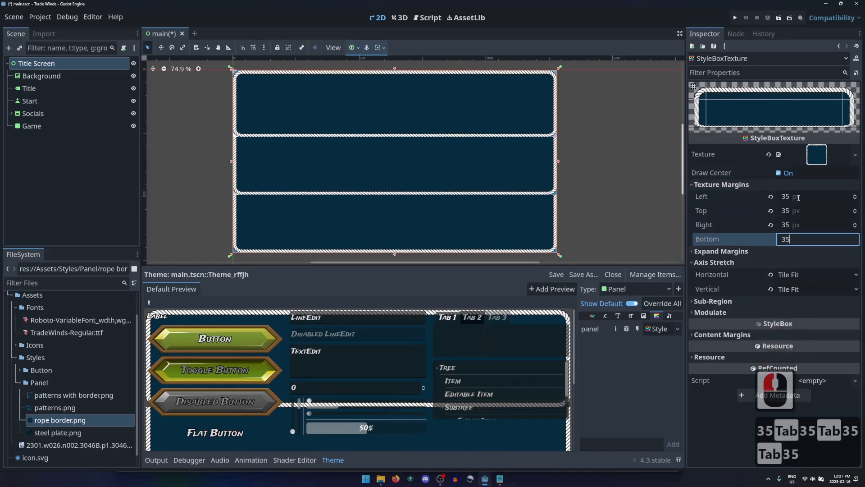
key(Return)
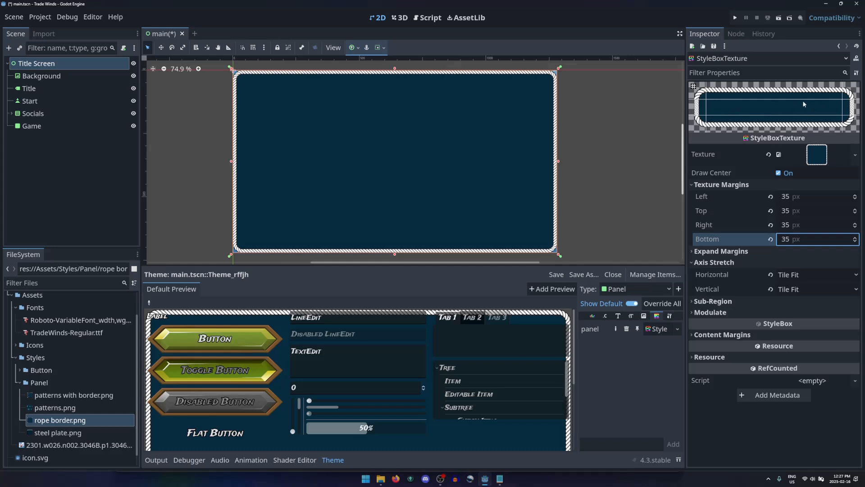
Step: Toggle the visibility of the Game panel and of the Title Screen root to compare what each one hides
click(457, 176)
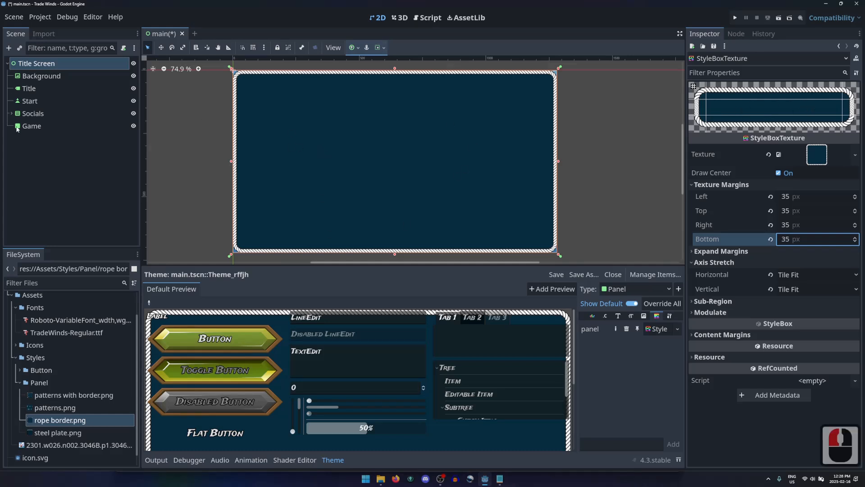
click(43, 125)
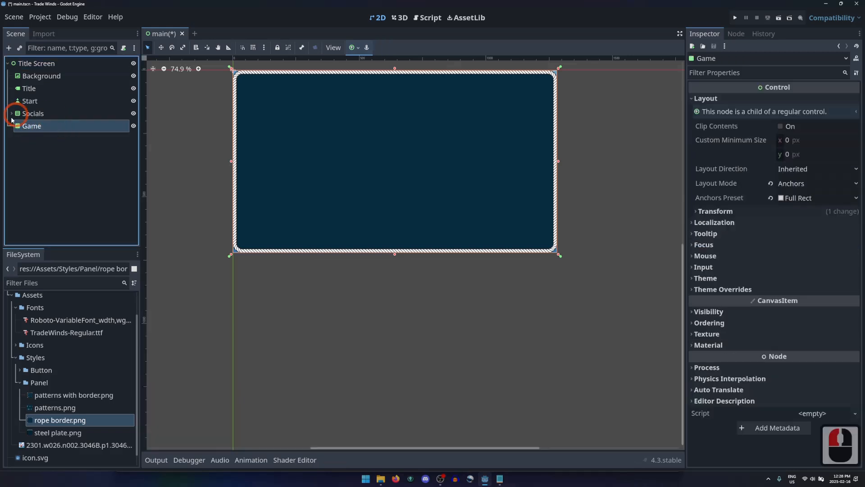
click(133, 127)
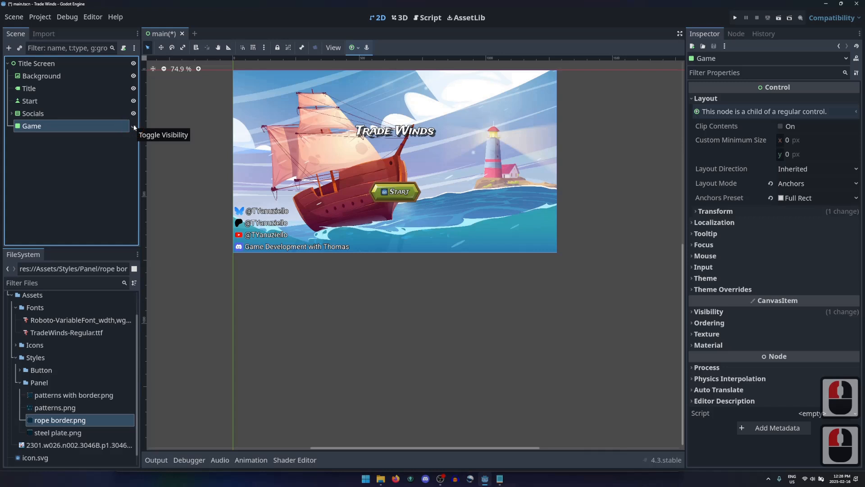
click(134, 126)
click(133, 126)
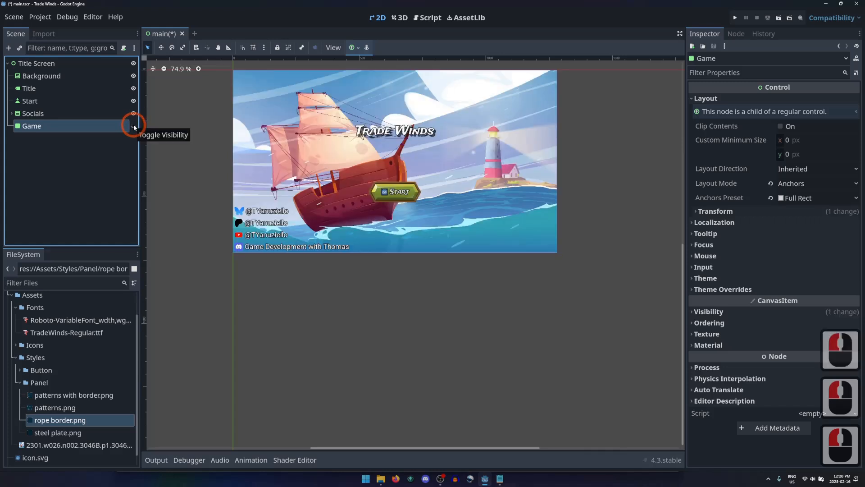
scroll(212, 63, up, 8)
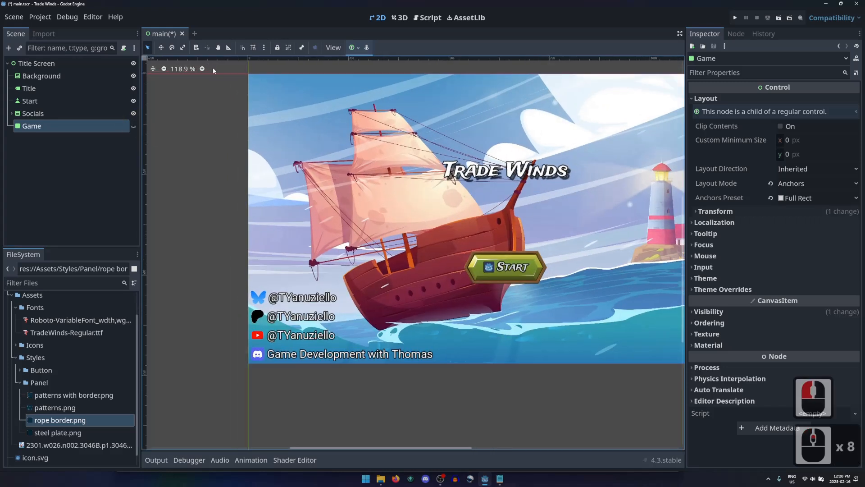
mouse_move(683, 143)
middle_down()
mouse_move(656, 143)
mouse_move(668, 139)
middle_up()
click(133, 126)
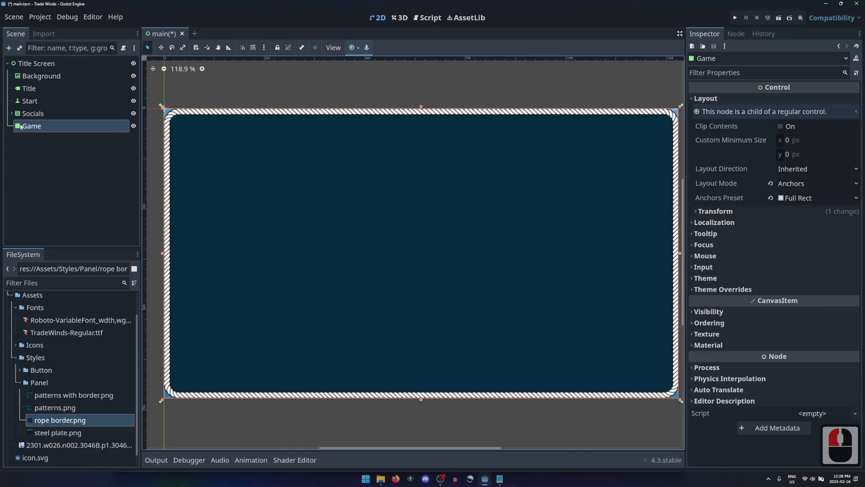
click(134, 64)
click(134, 64)
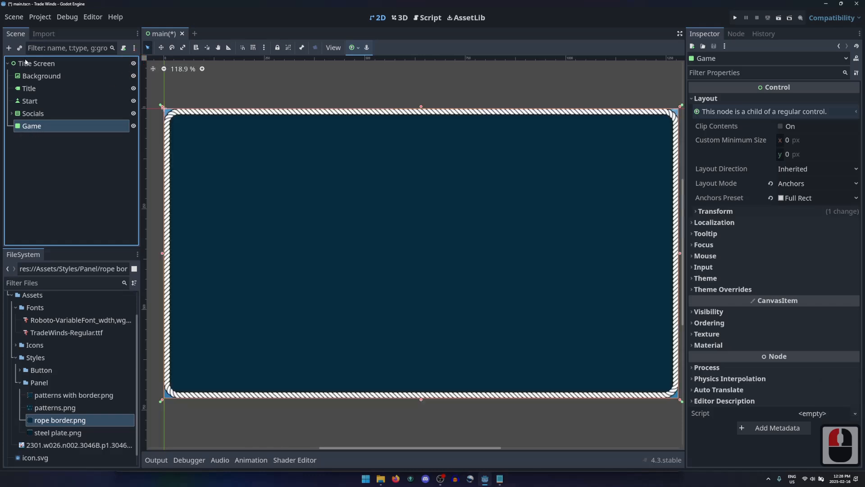
Step: Make the Game panel the scene root and view its properties
right_click(48, 130)
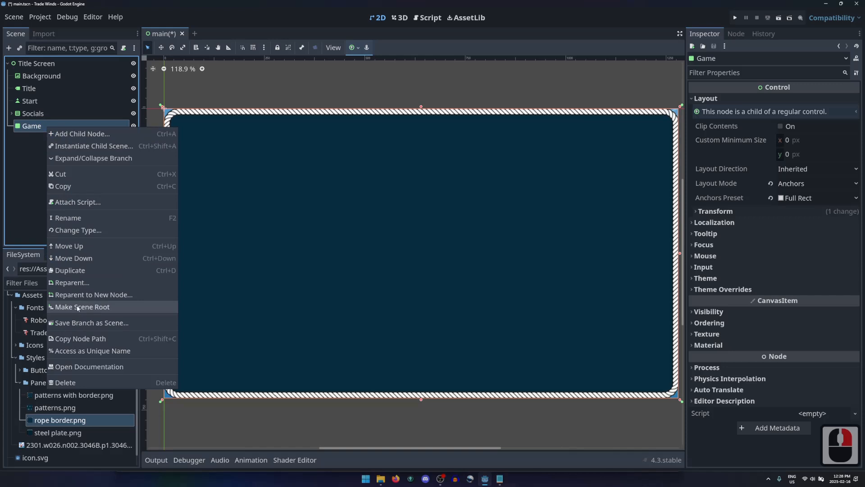
click(93, 307)
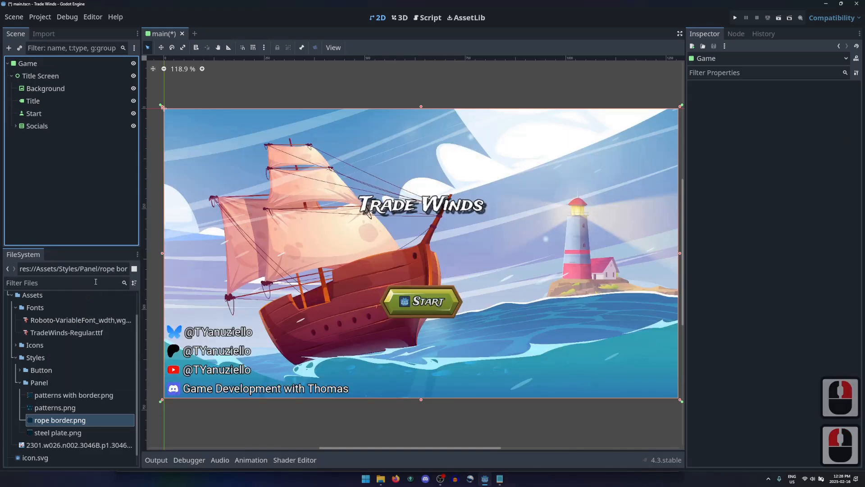
click(21, 68)
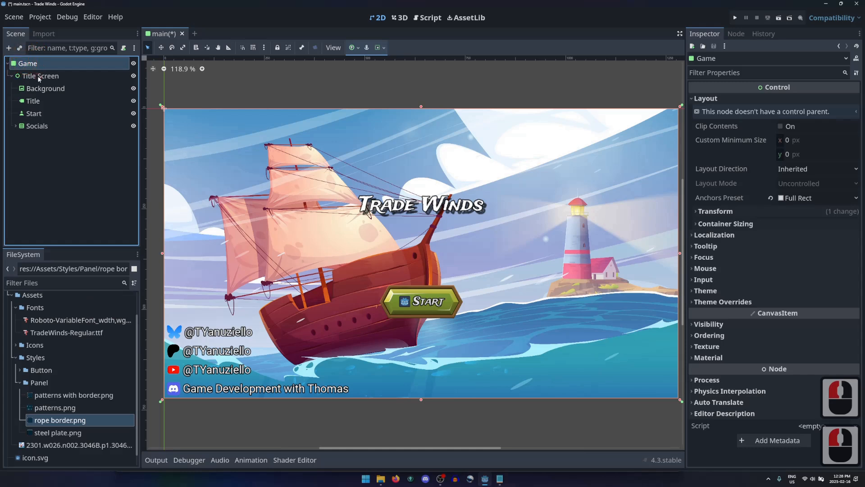
Step: Hide the Title Screen node and collapse the theme editor to expose the Game panel
click(39, 77)
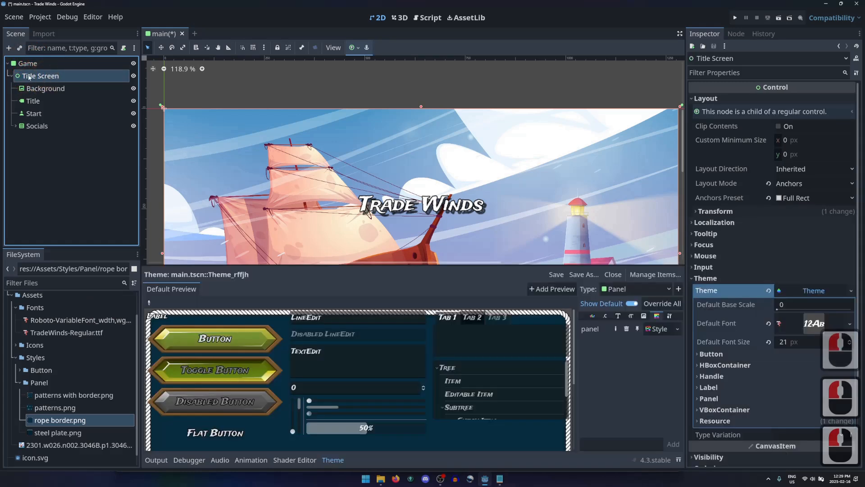
click(133, 76)
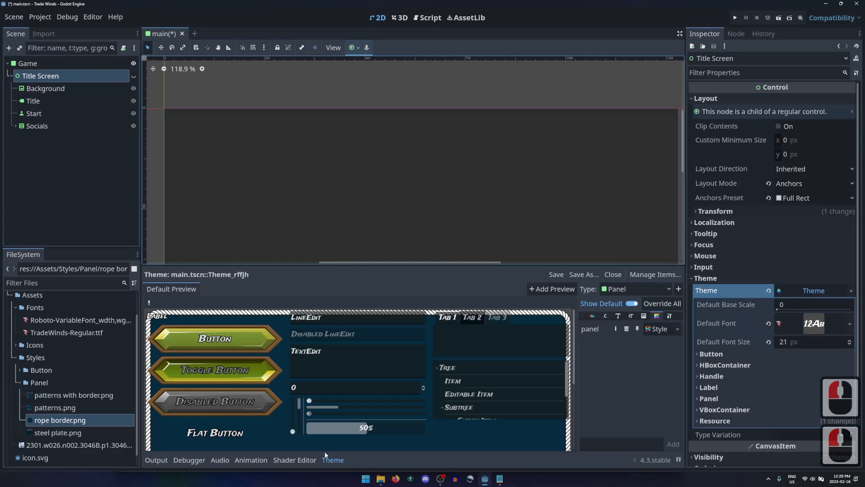
click(332, 460)
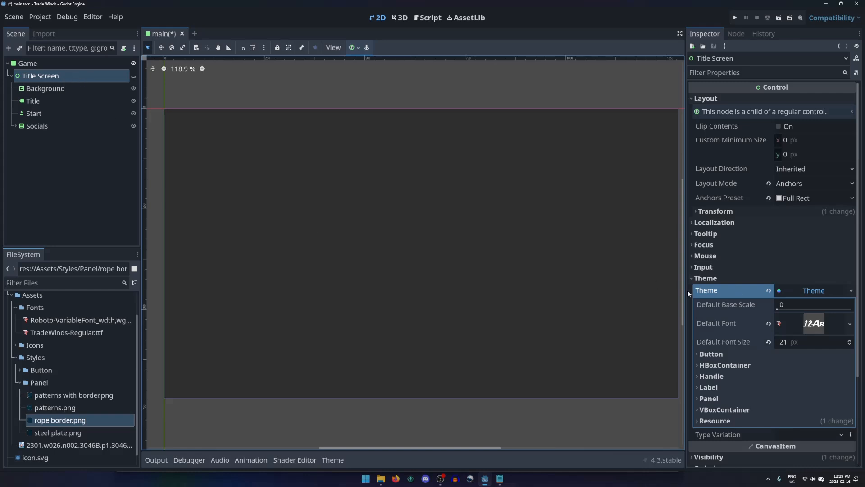
Step: Save the Title Screen's theme as trade_winds.tres in the project root folder and locate the file in the project files
click(851, 291)
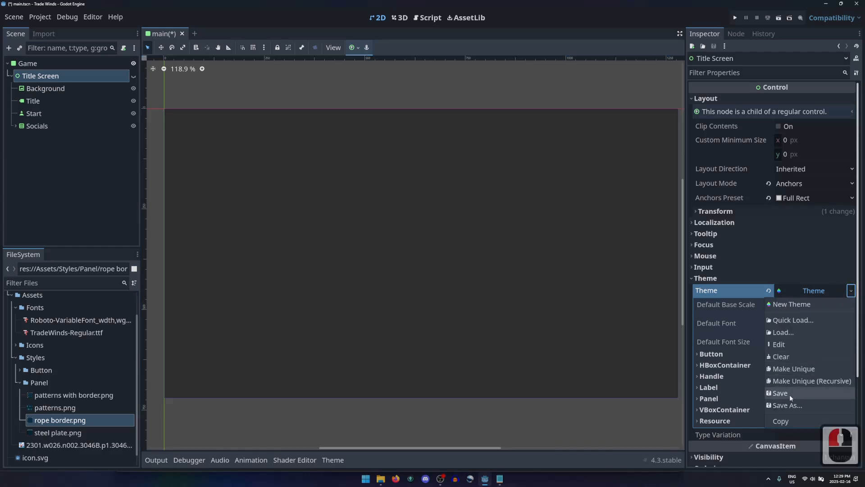
click(804, 404)
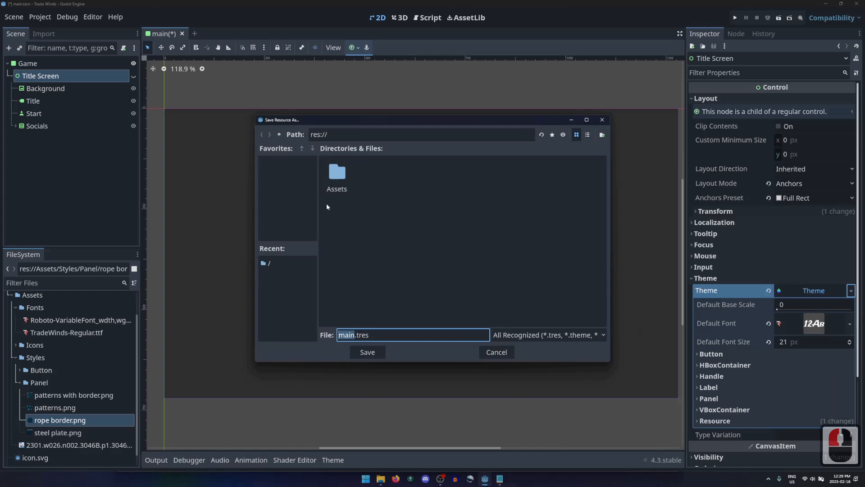
text(trade_winds)
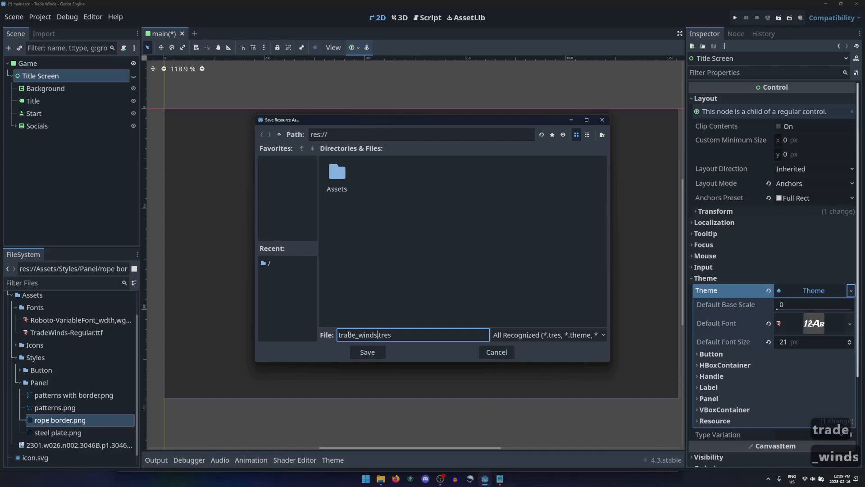
click(368, 353)
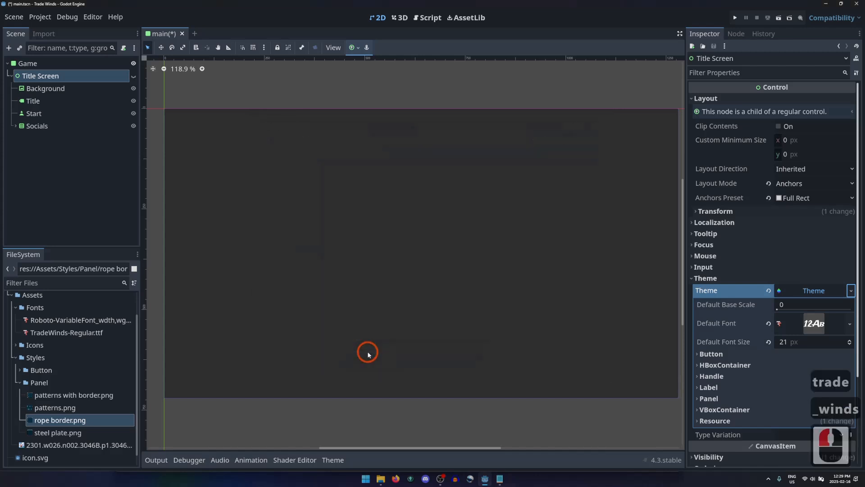
scroll(63, 388, down, 7)
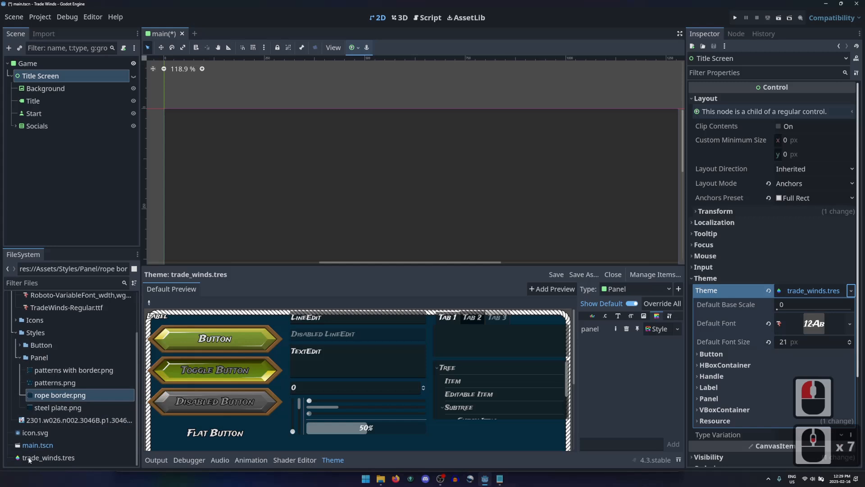
Step: Assign trade_winds.tres as the Game root node's theme, and check the result by showing and hiding the Title Screen
click(51, 64)
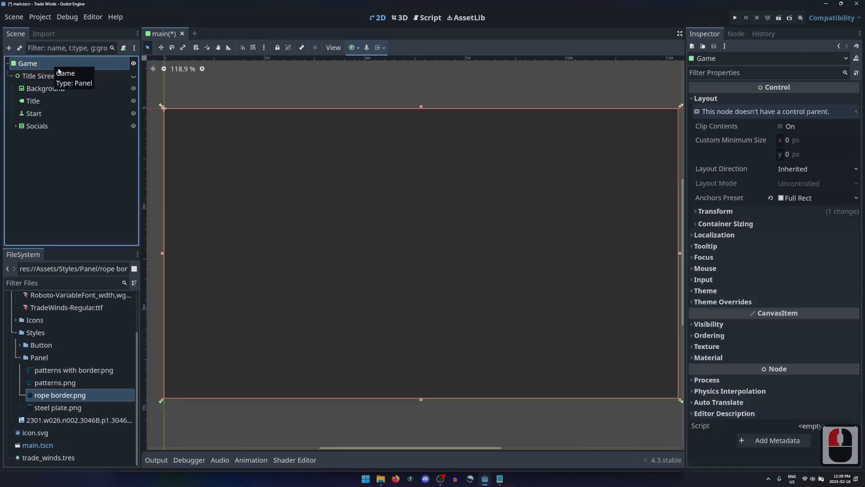
click(705, 290)
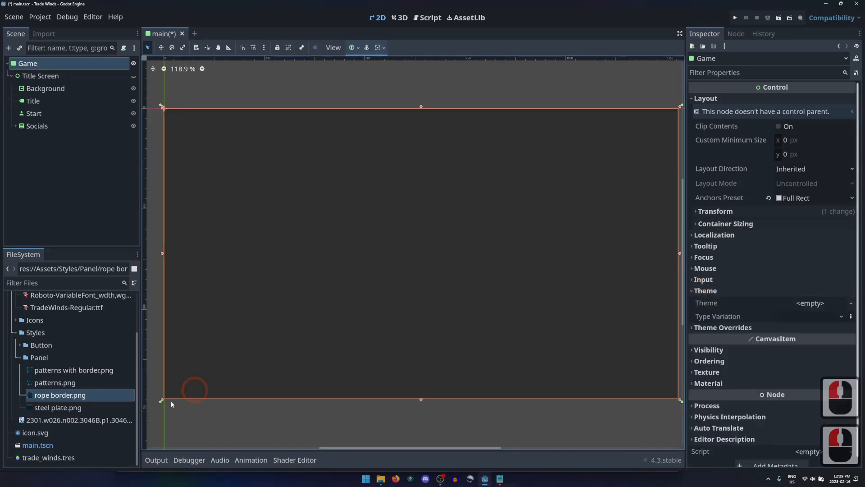
click(35, 459)
drag(35, 459, 807, 302)
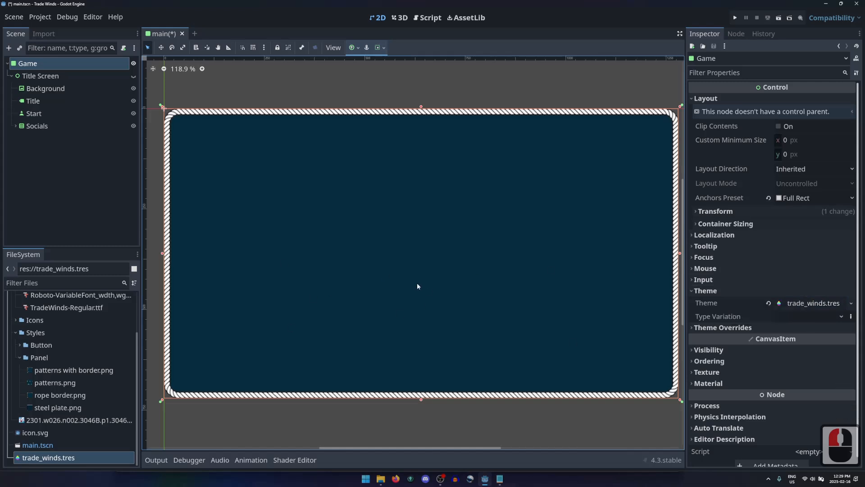
click(134, 76)
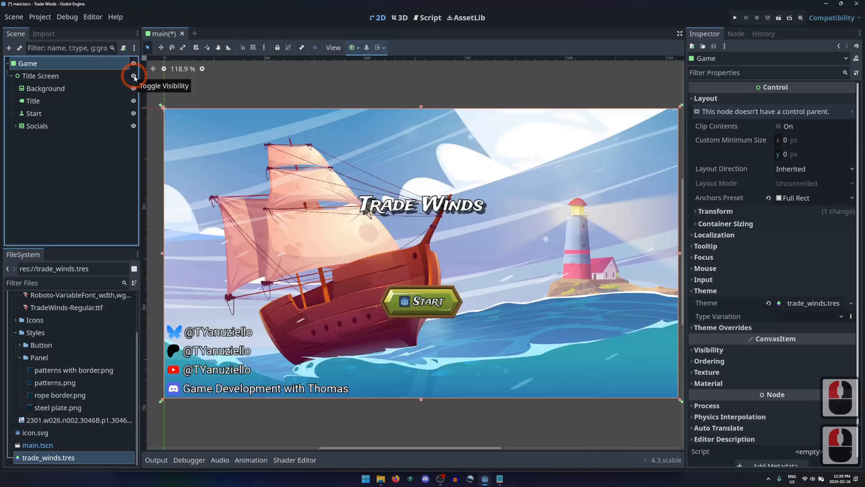
click(134, 77)
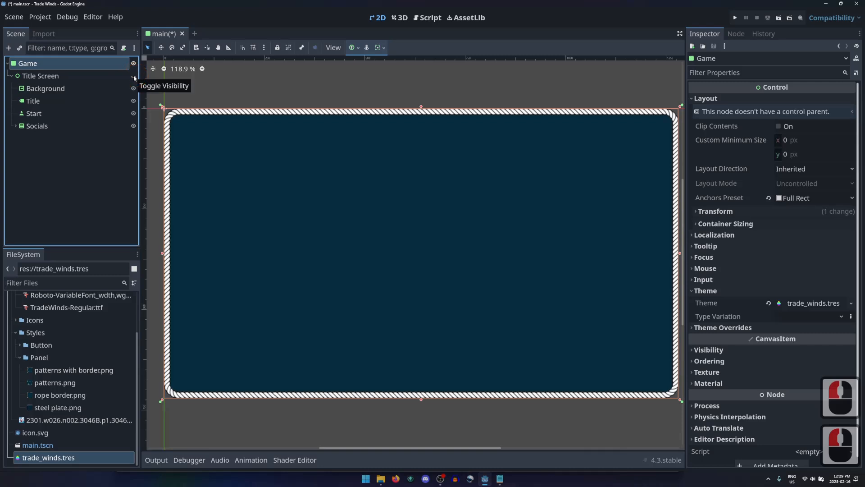
Step: Clear the Title Screen node's own theme and check its inherited styling by showing and hiding it
click(58, 76)
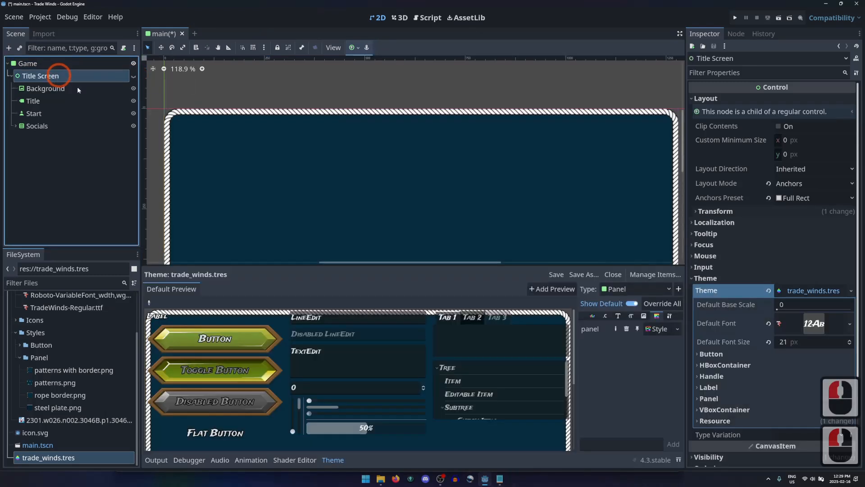
click(769, 290)
click(769, 290)
click(707, 278)
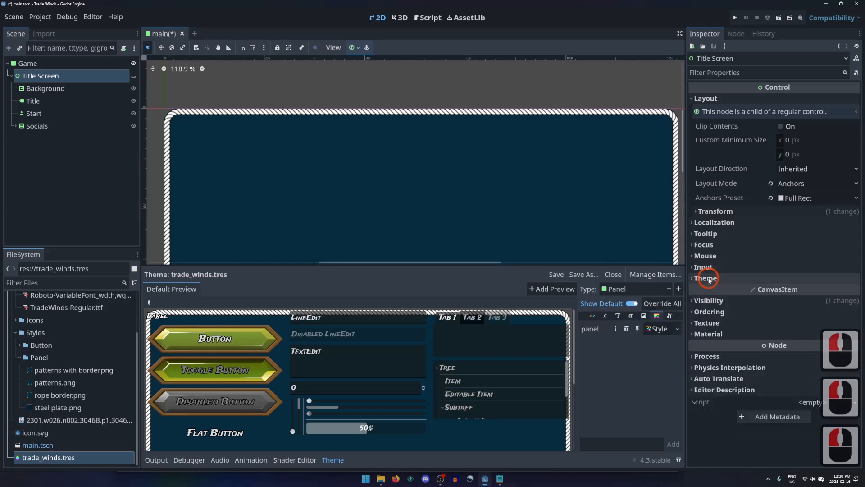
click(133, 76)
click(133, 77)
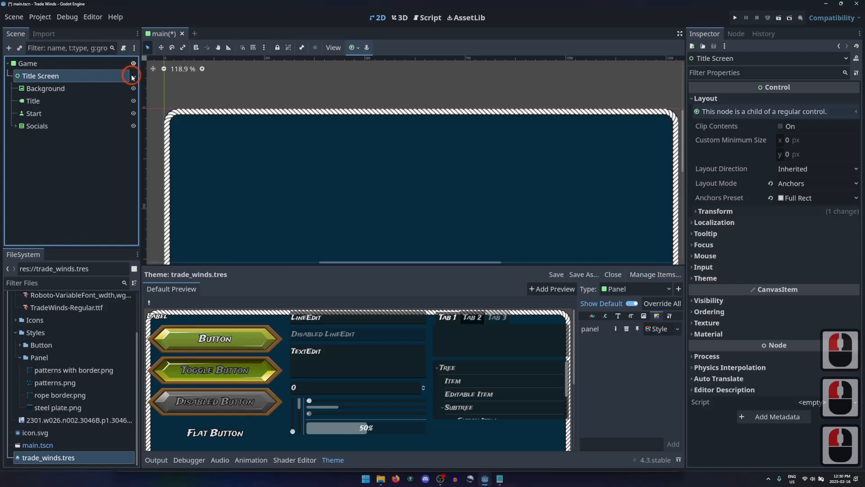
Step: Collapse the theme editor and select the Game root node
click(333, 459)
click(430, 235)
click(57, 66)
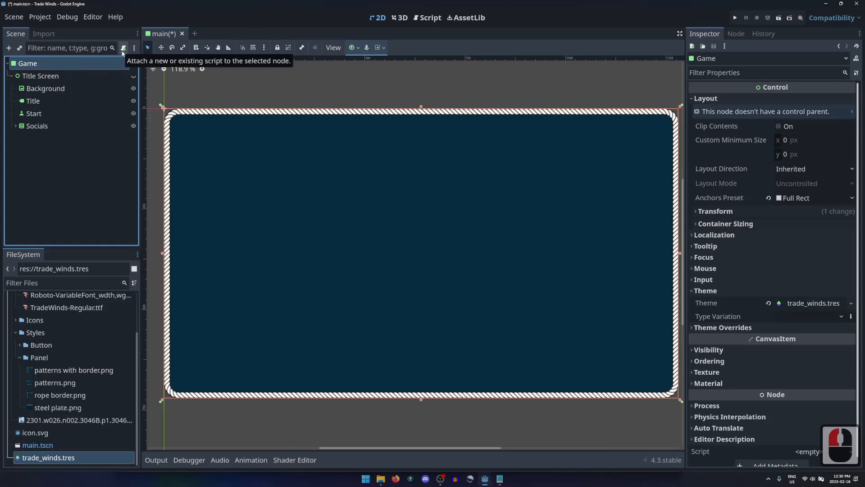
Step: Start attaching a new GDScript to the Game root node, with the file name game_manager
right_click(100, 64)
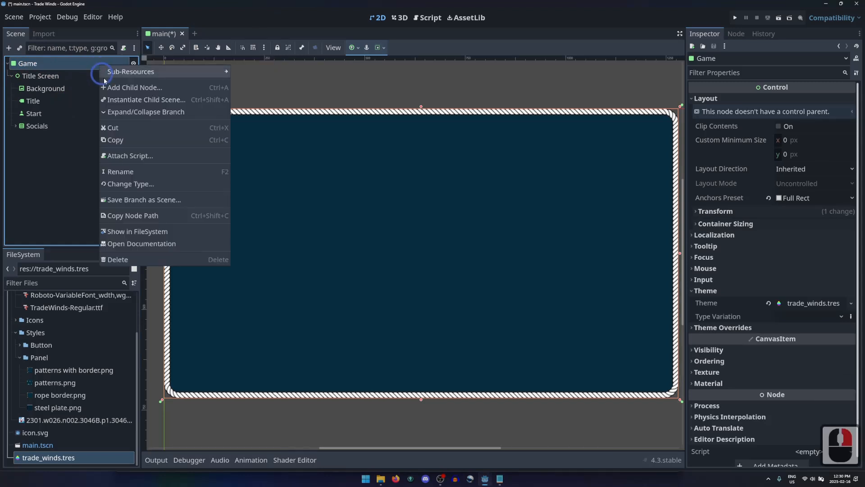
click(130, 156)
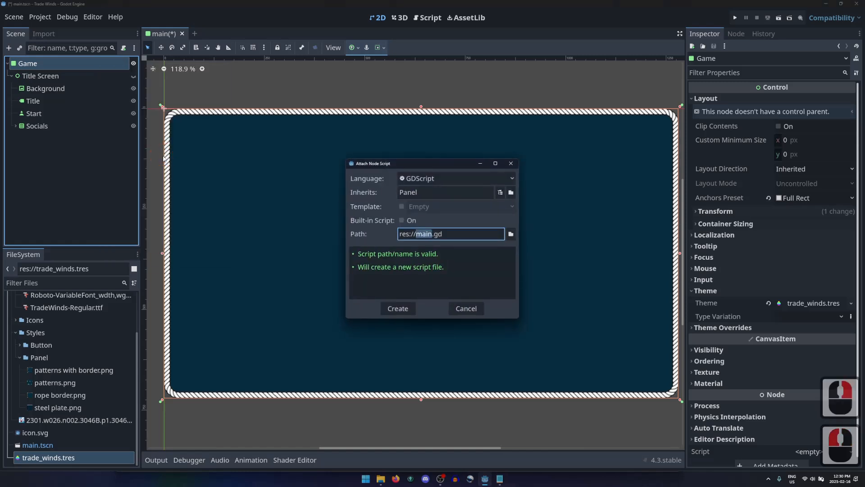
text(game_manager)
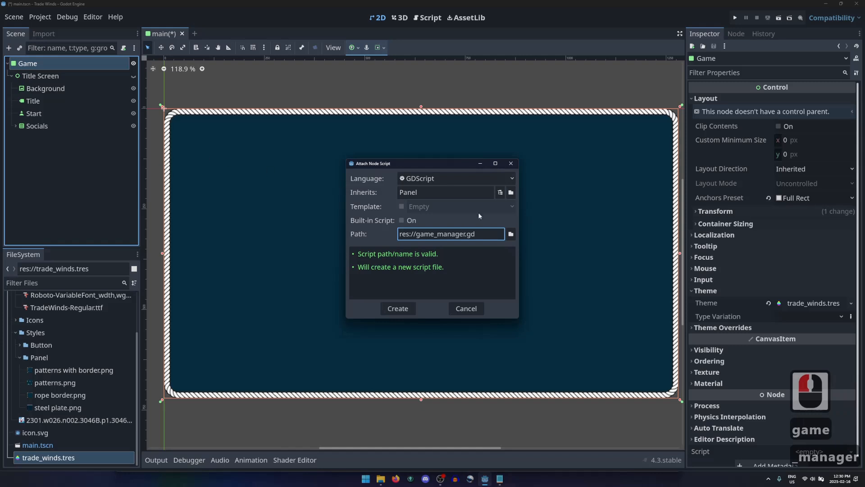
Step: Make a new Scripts folder in the project root and create game_manager.gd inside it
click(511, 234)
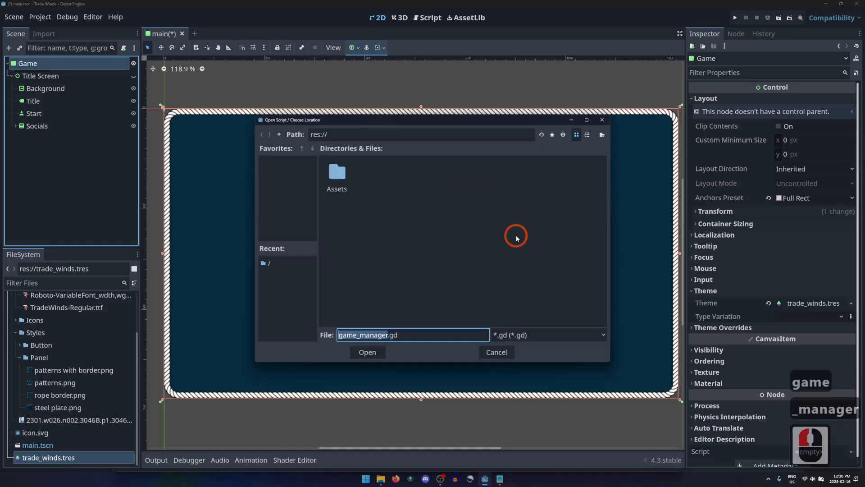
click(602, 135)
text(Scripts)
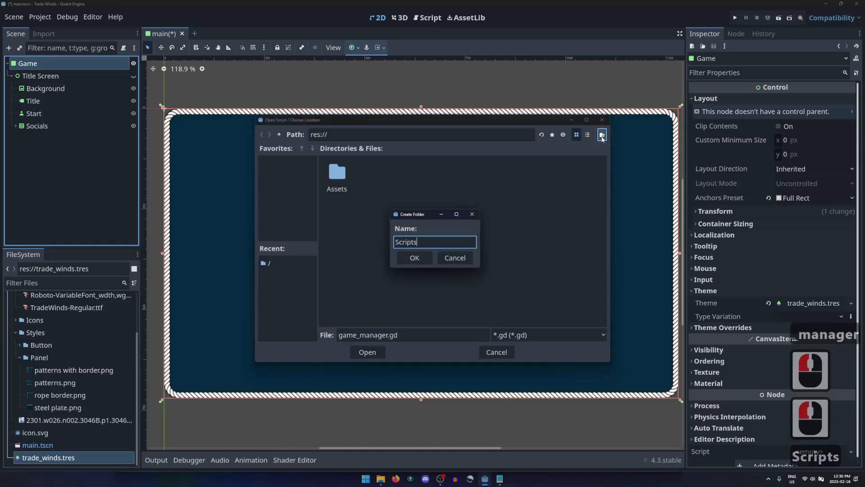
key(Return)
double_click(361, 136)
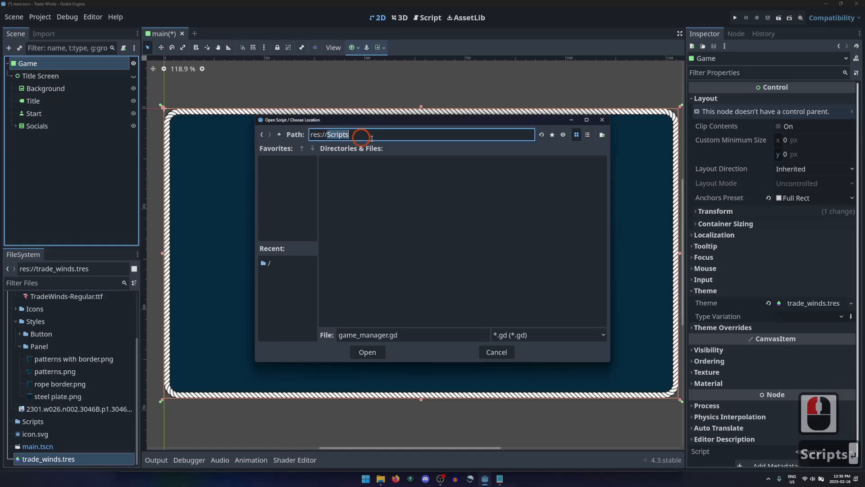
click(431, 335)
click(358, 352)
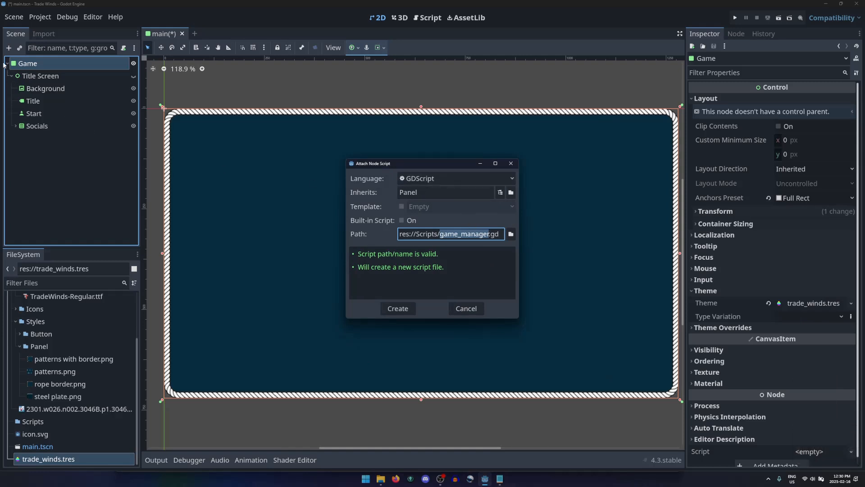
click(398, 308)
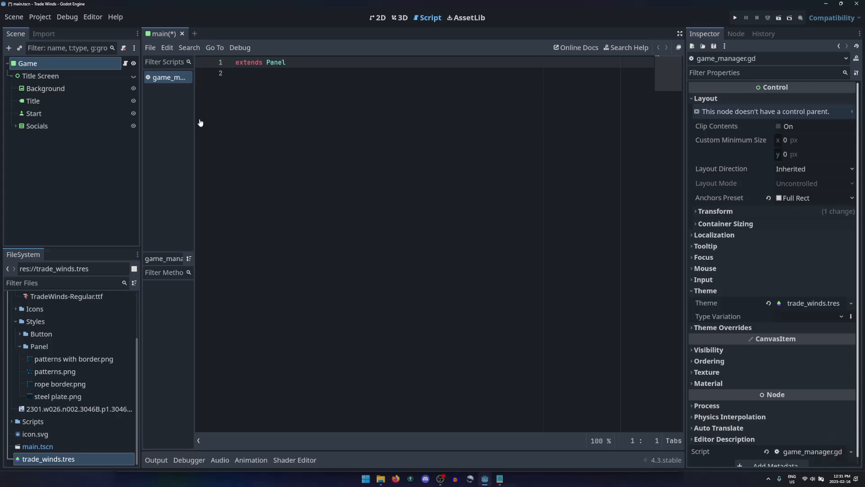
double_click(182, 82)
click(134, 77)
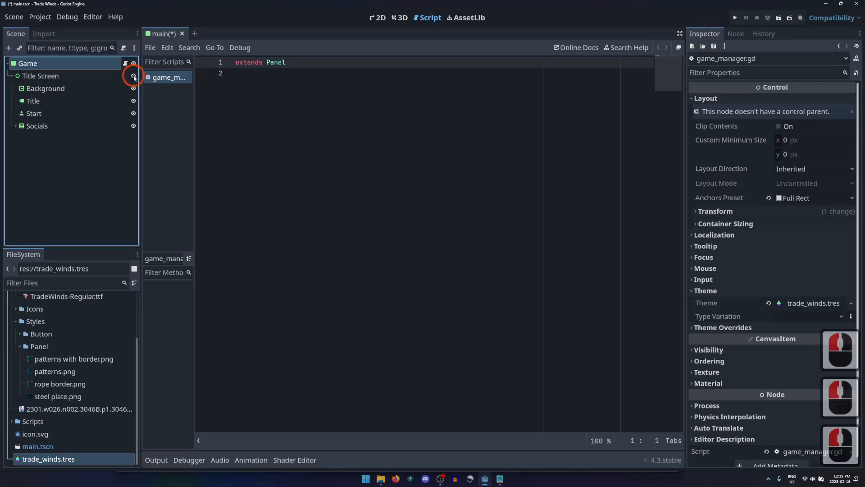
click(133, 77)
click(134, 77)
click(134, 78)
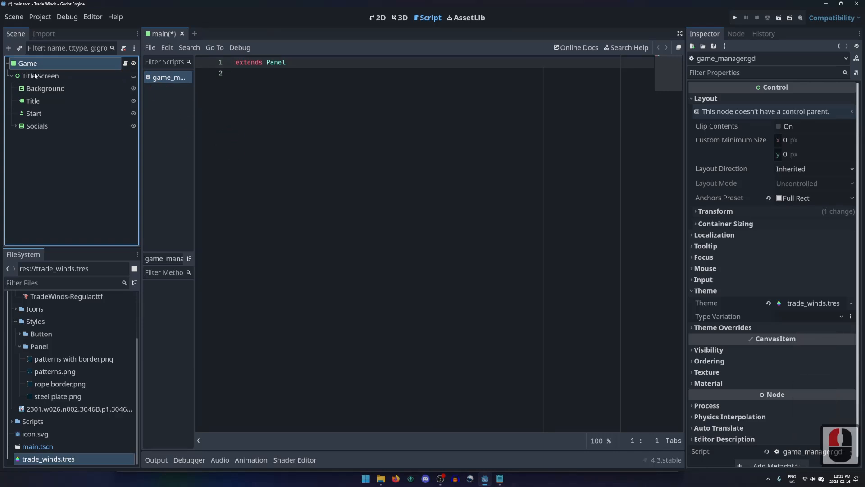
Step: Make the Title Screen node accessible by unique name
click(49, 77)
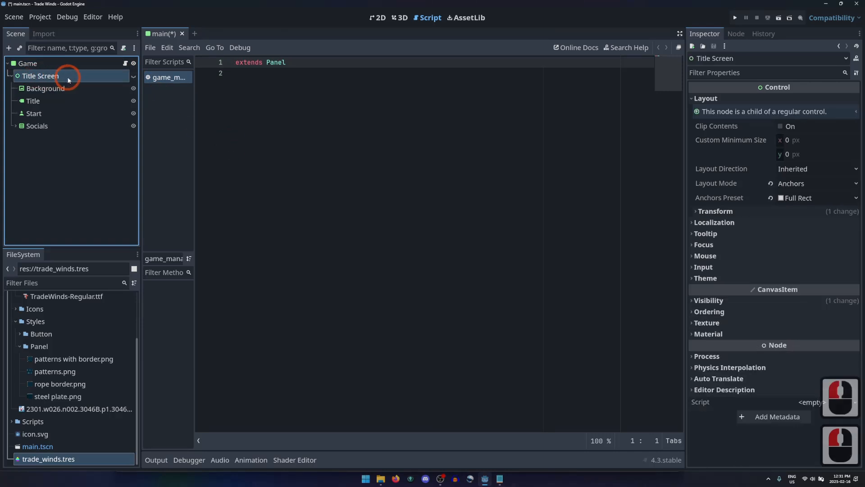
right_click(54, 79)
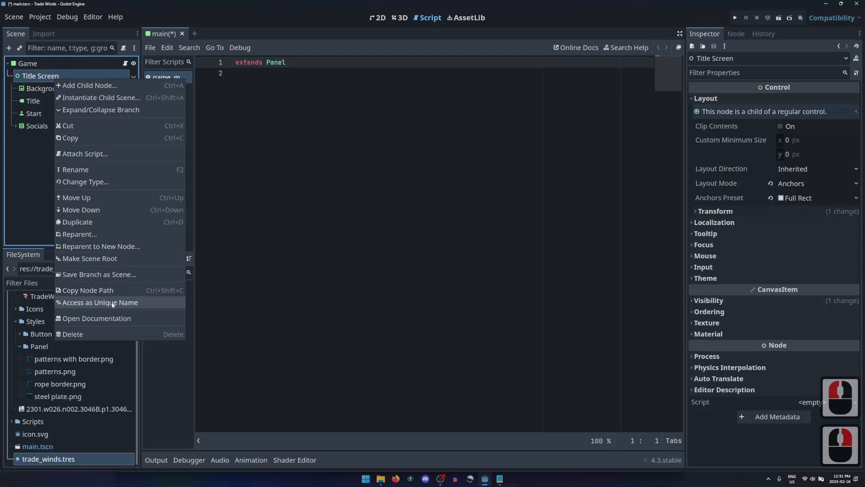
click(145, 302)
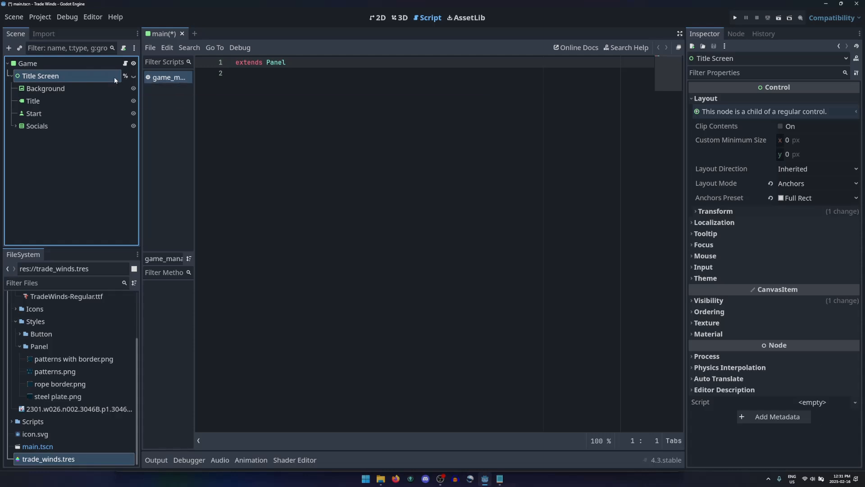
drag(60, 77, 305, 119)
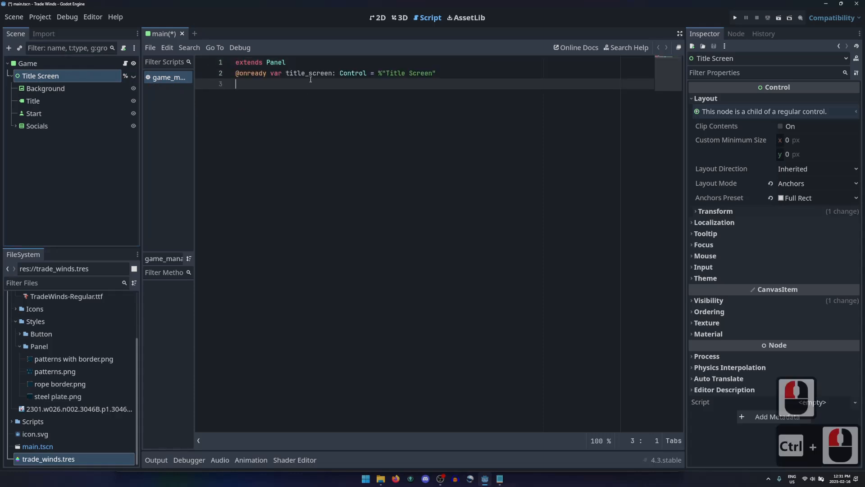
click(315, 62)
key(Return)
key(Down)
key(Right)
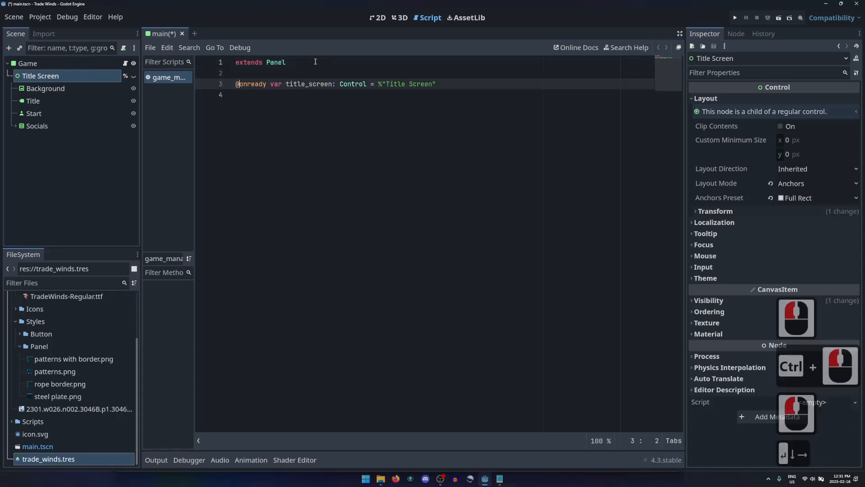
key(Right)
key(Right)
key(Right)
key(Right)
key(Right)
key(Right)
key(Right)
key(Right)
key(Right)
key(Right)
key(Right)
key(Right)
text(_)
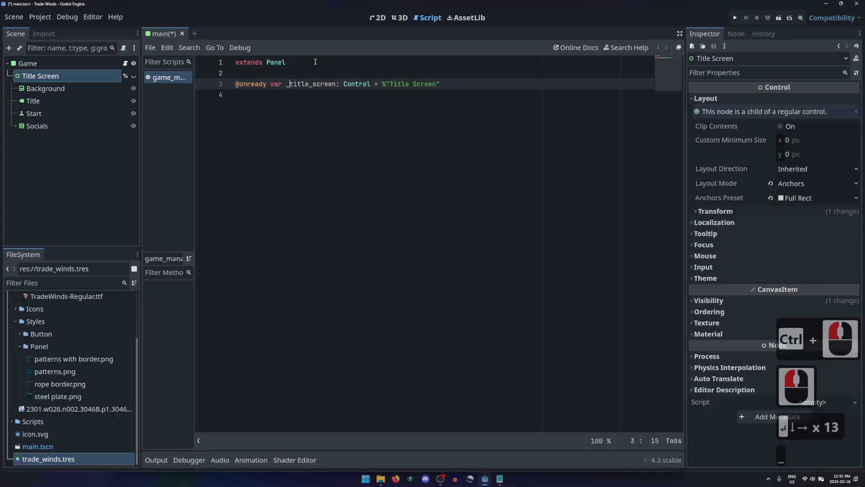
drag(285, 85, 290, 86)
click(326, 116)
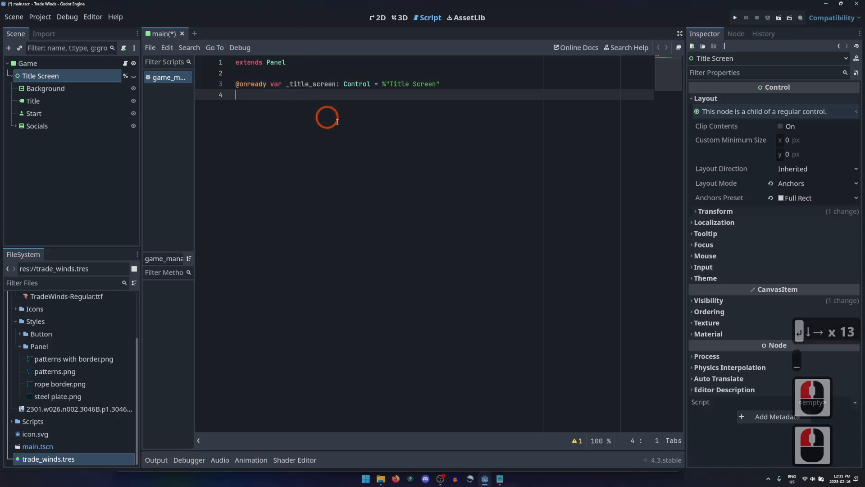
Step: Add a _ready() -> void function containing only pass below the variable, leaving a blank line between them
key(Return)
key(Return)
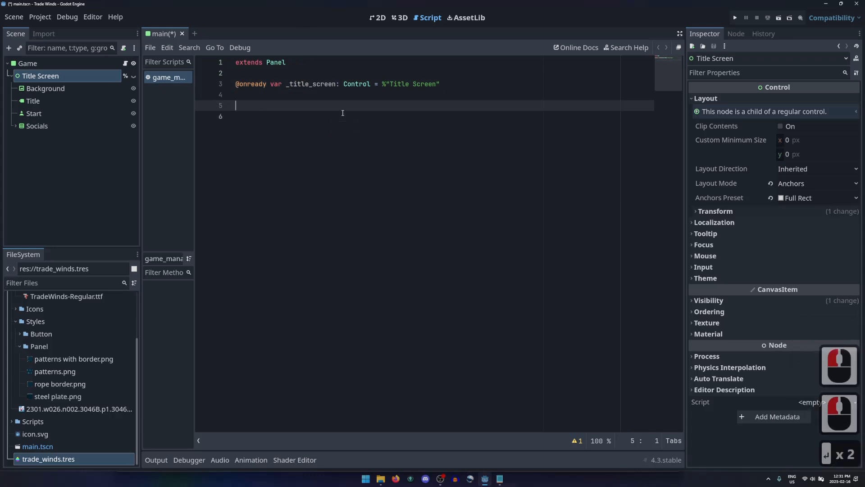
text(func )
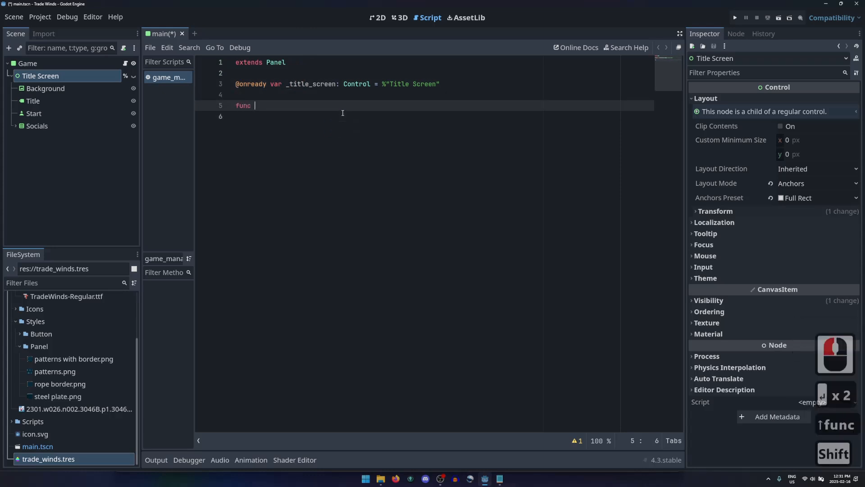
text(_ready() -> void:)
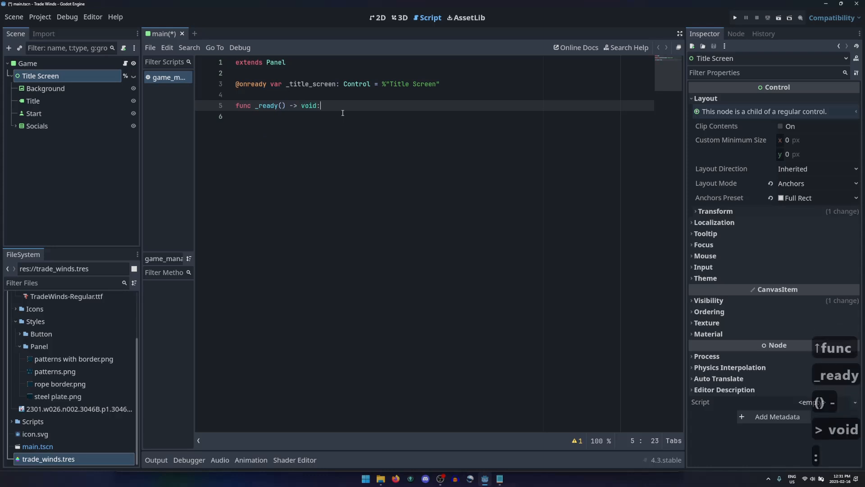
key(Return)
text(pass)
key(Down)
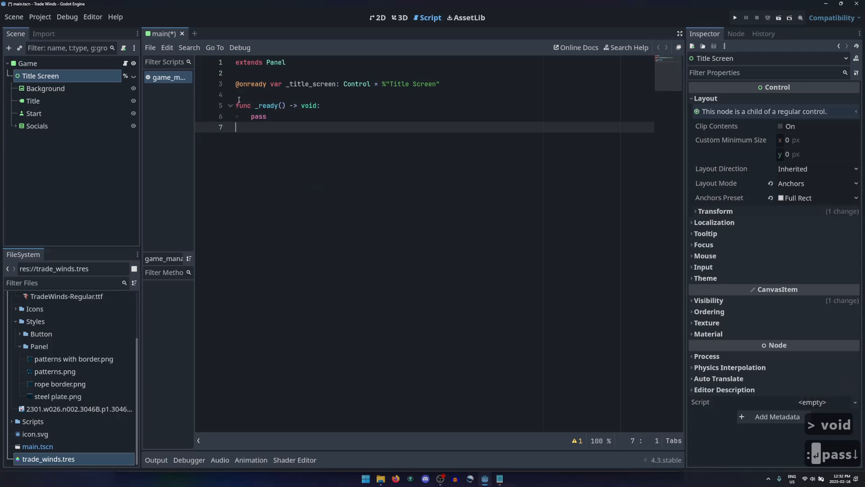
drag(239, 103, 286, 136)
click(286, 138)
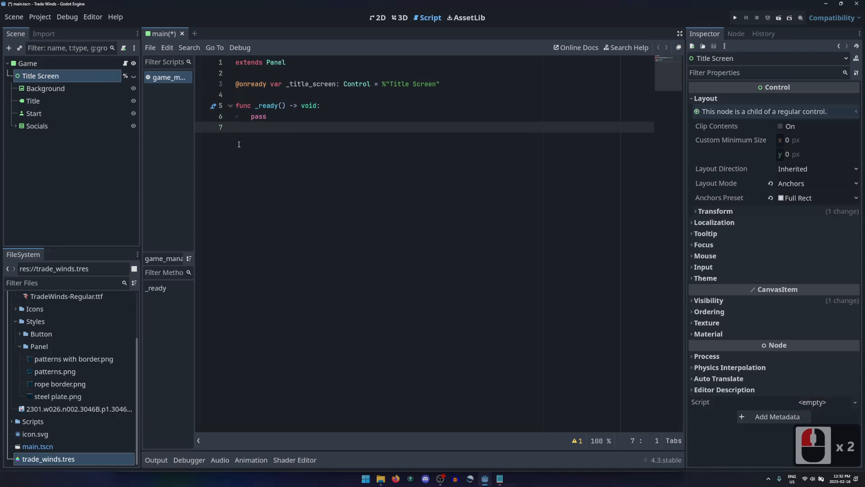
Step: Replace the pass statement in _ready with _title_screen.show()
double_click(261, 116)
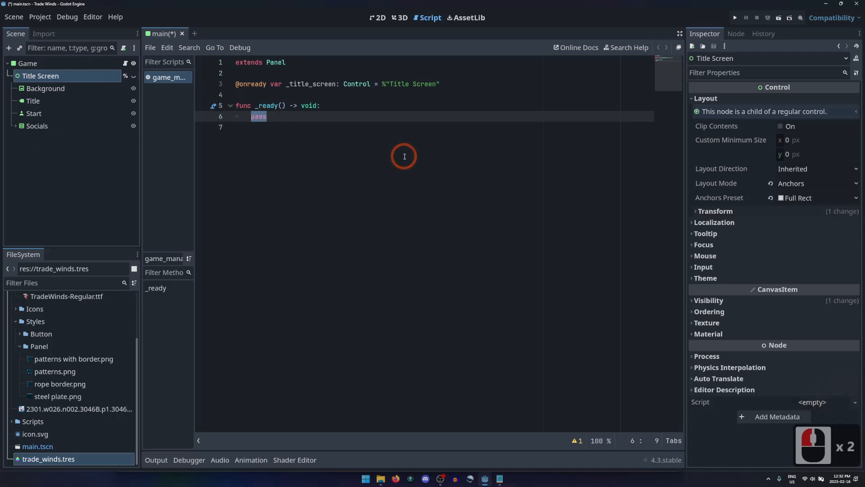
text(_title)
key(Return)
text(.show())
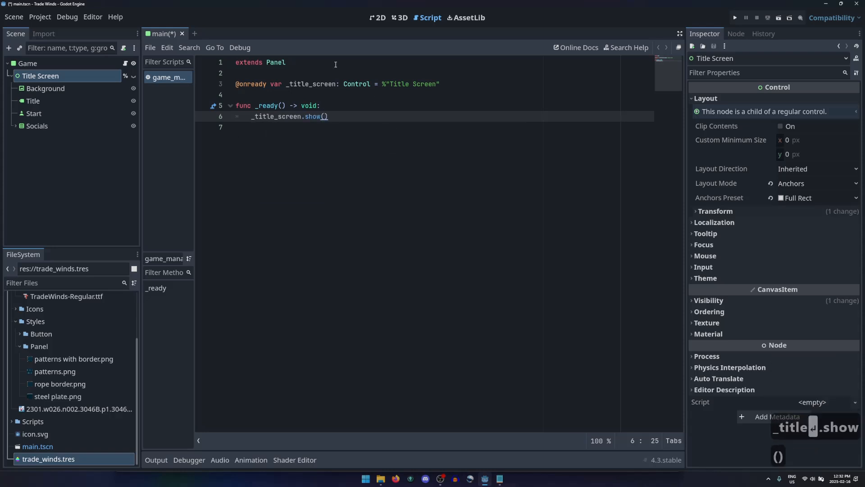
Step: Display the signals of the Title Screen's Start button
click(28, 114)
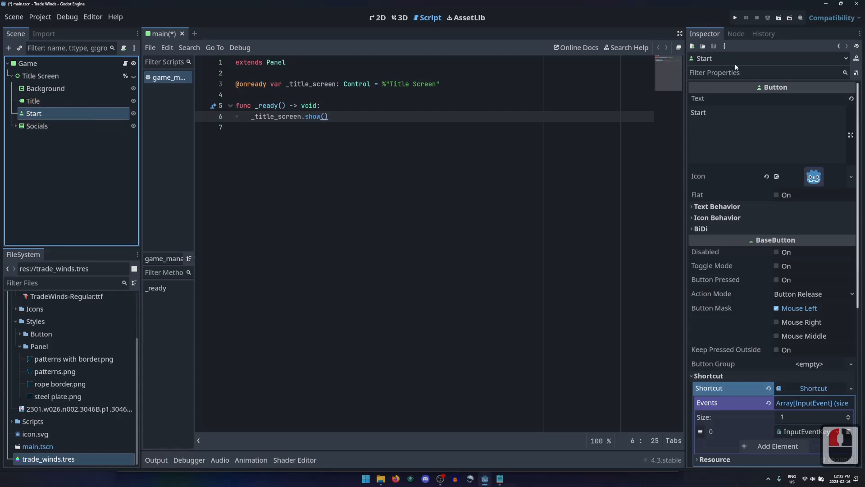
click(739, 36)
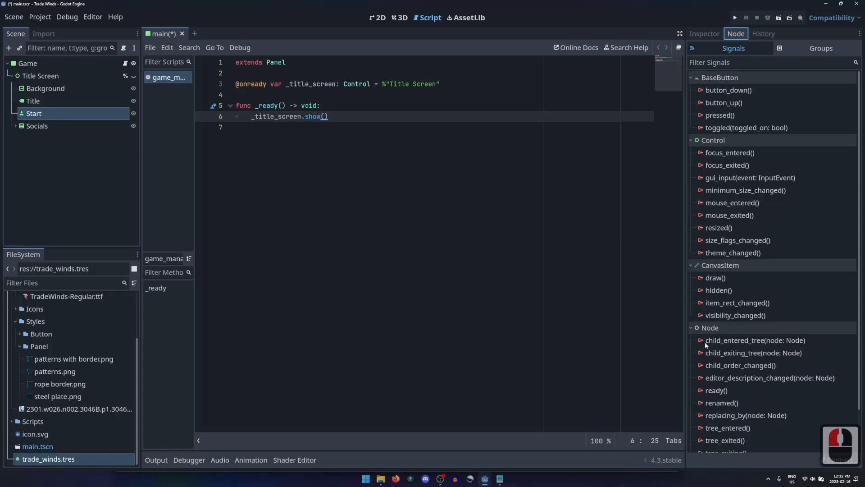
double_click(723, 116)
double_click(724, 115)
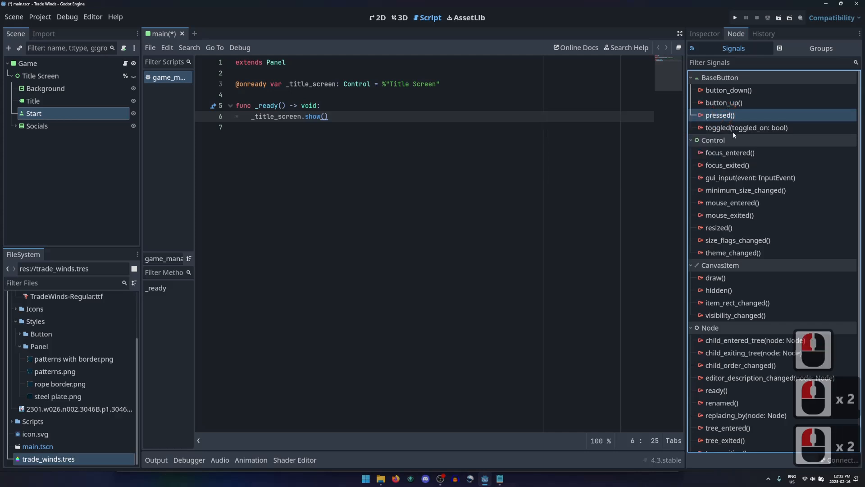
double_click(727, 116)
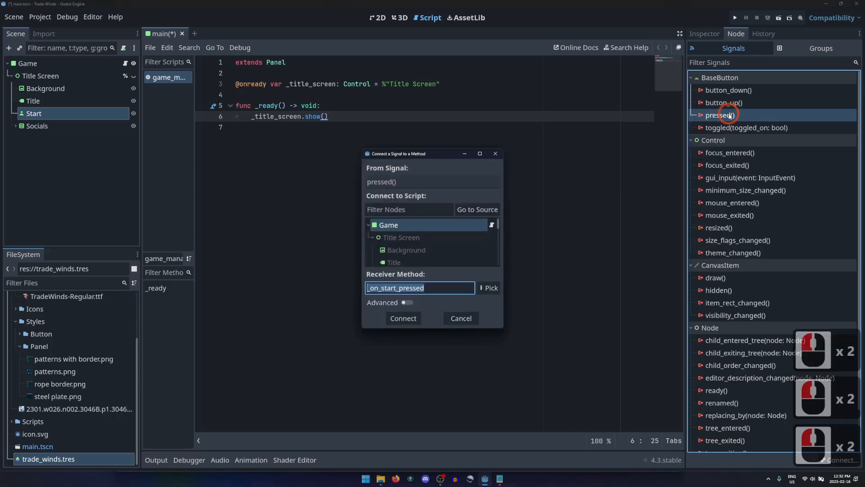
click(495, 154)
Step: Connect the Start button's pressed() signal to the Game node with the receiver method _on_start_pressed
right_click(735, 115)
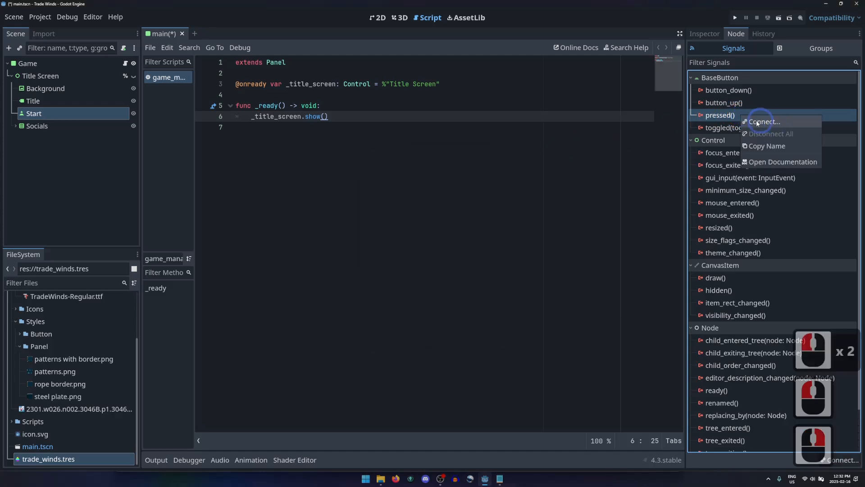
click(794, 125)
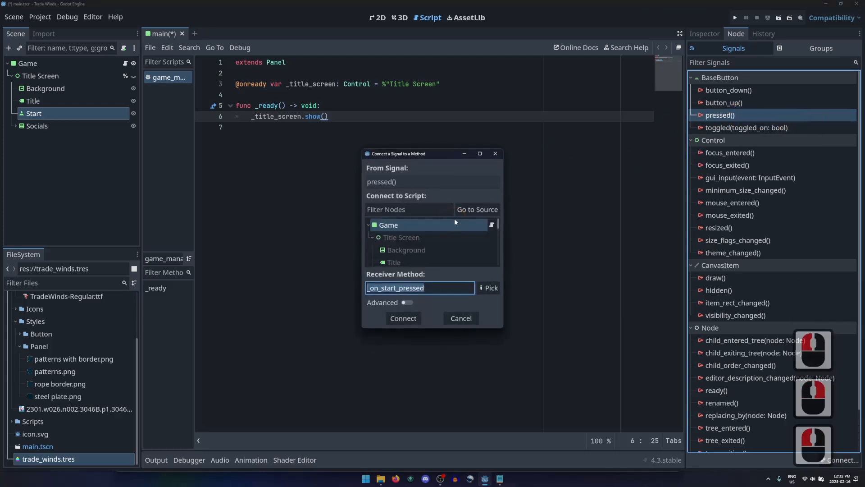
click(386, 229)
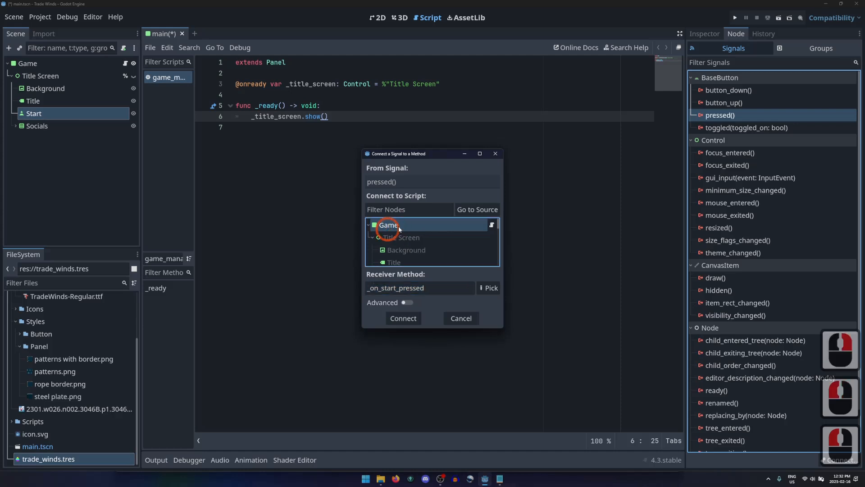
drag(372, 289, 441, 289)
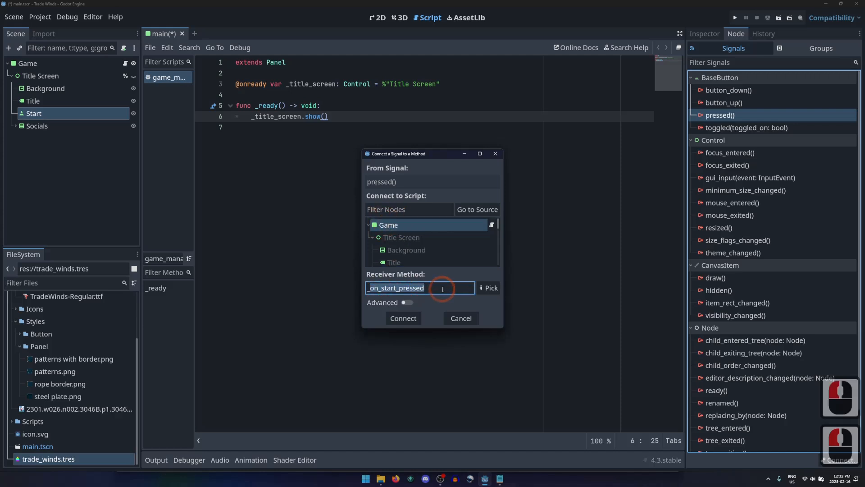
click(404, 319)
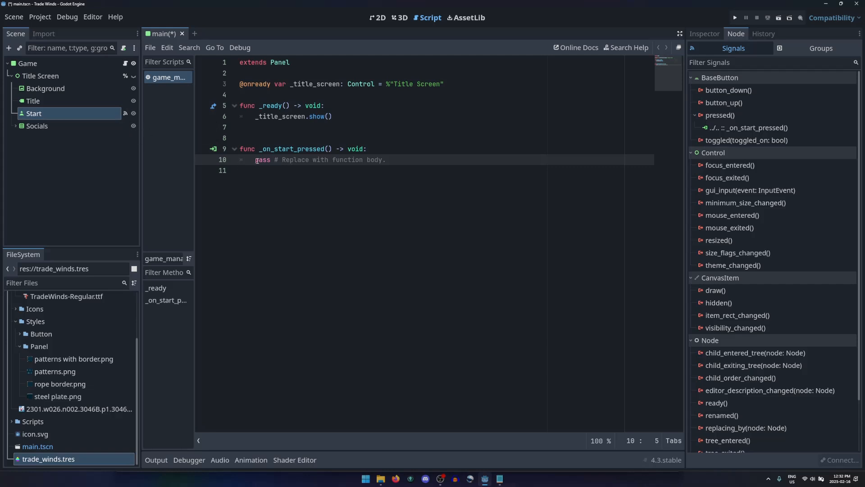
Step: Replace the placeholder body of _on_start_pressed with _title_screen.hide(), reusing the _title_screen.show() line from _ready
drag(255, 117, 333, 117)
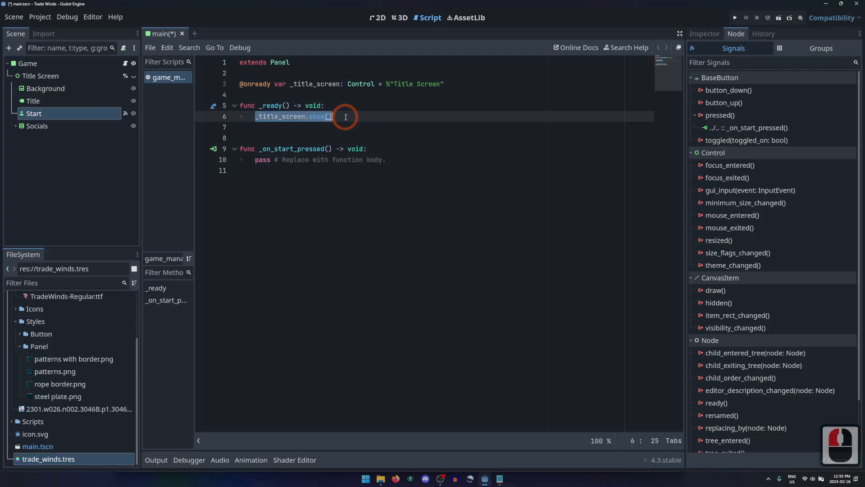
key(ctrl+c)
drag(257, 161, 401, 159)
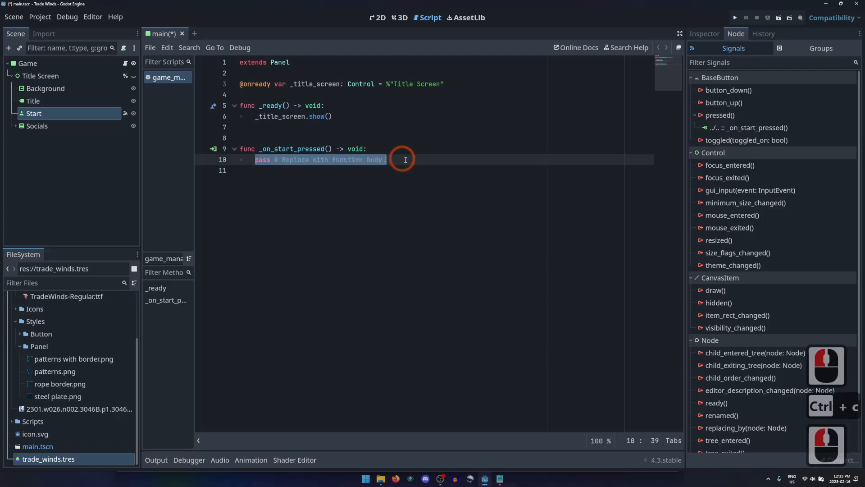
key(ctrl+v)
key(Left)
key(Left)
key(BackSpace)
key(BackSpace)
key(BackSpace)
key(BackSpace)
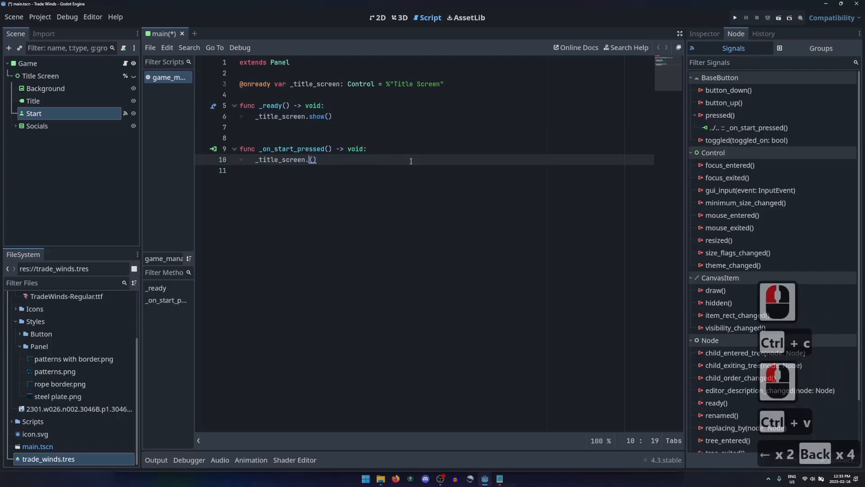
text(hide)
key(Right)
key(Right)
key(Right)
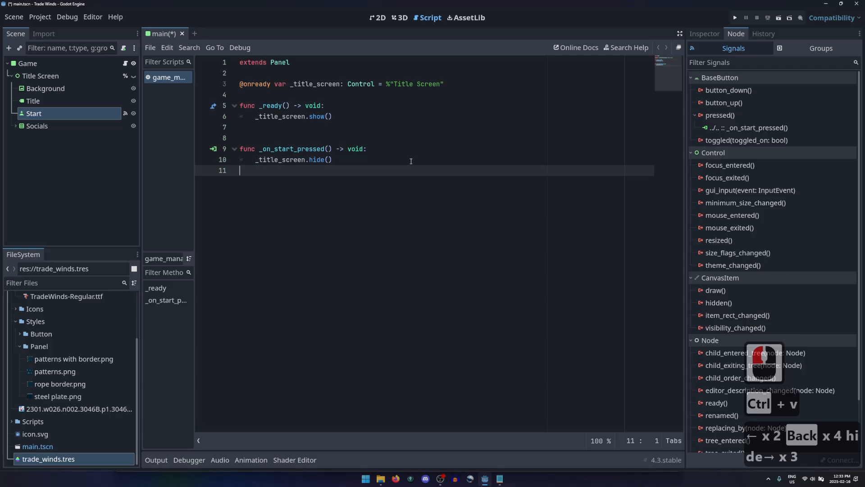
Step: Run the project, use Start on the title screen to test its response, and close the game window
click(735, 18)
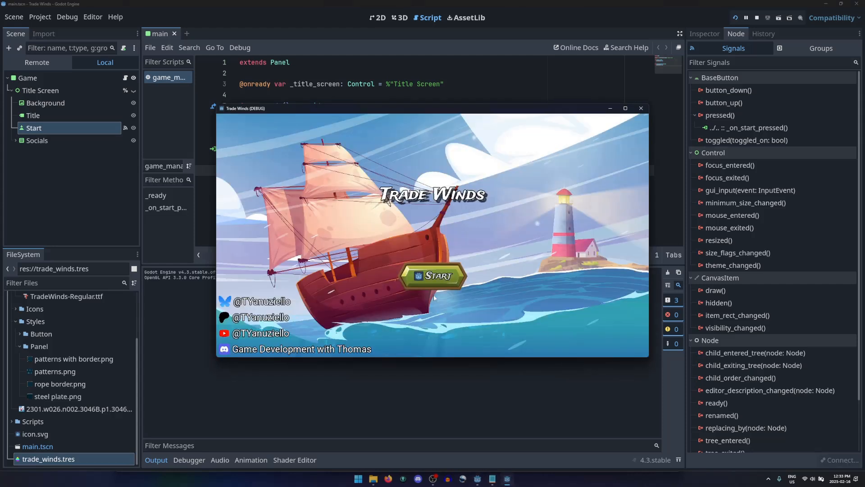
click(430, 276)
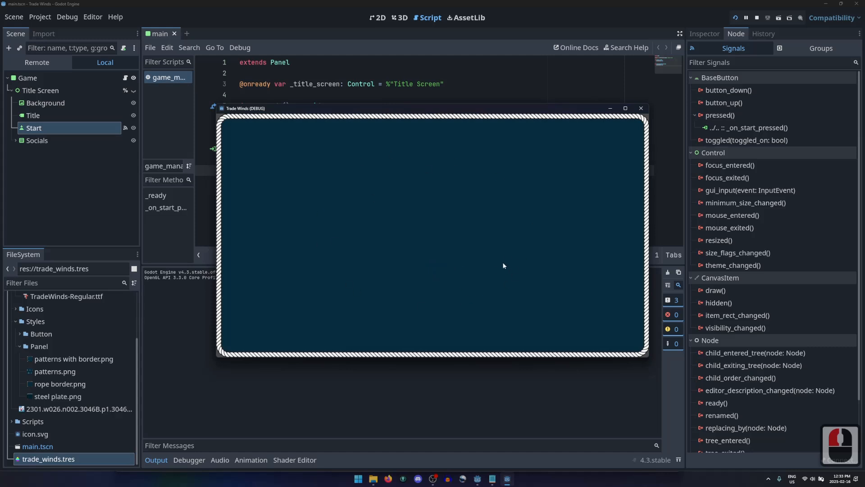
click(642, 108)
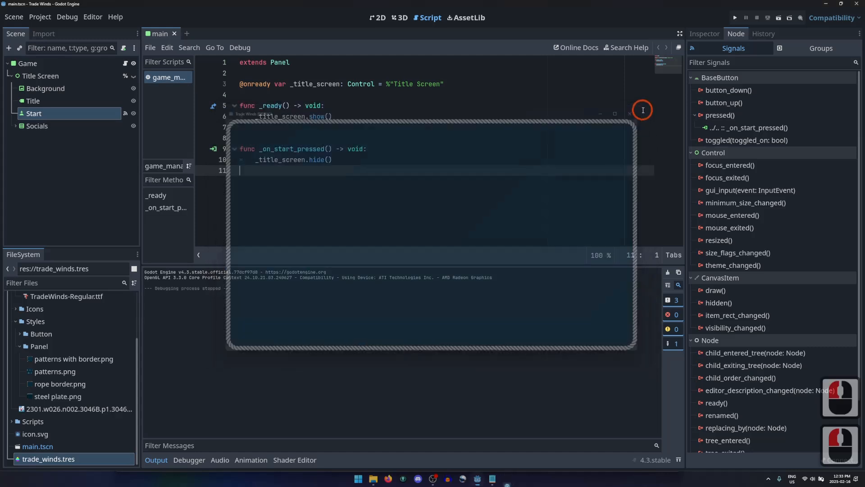
Step: Collapse the output log below the script and minimize the editor window
click(159, 462)
click(159, 461)
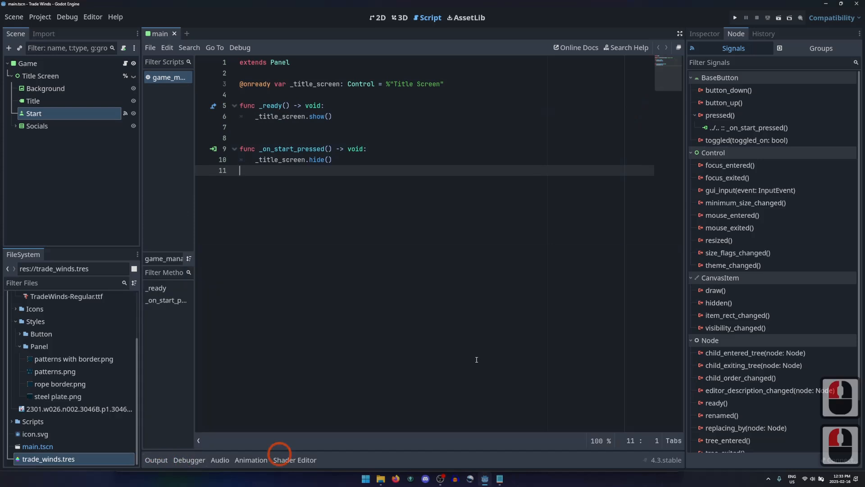
click(826, 3)
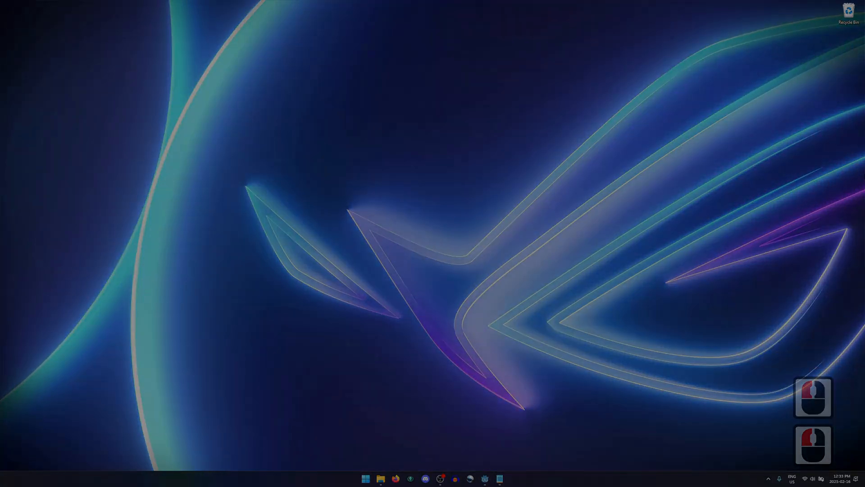